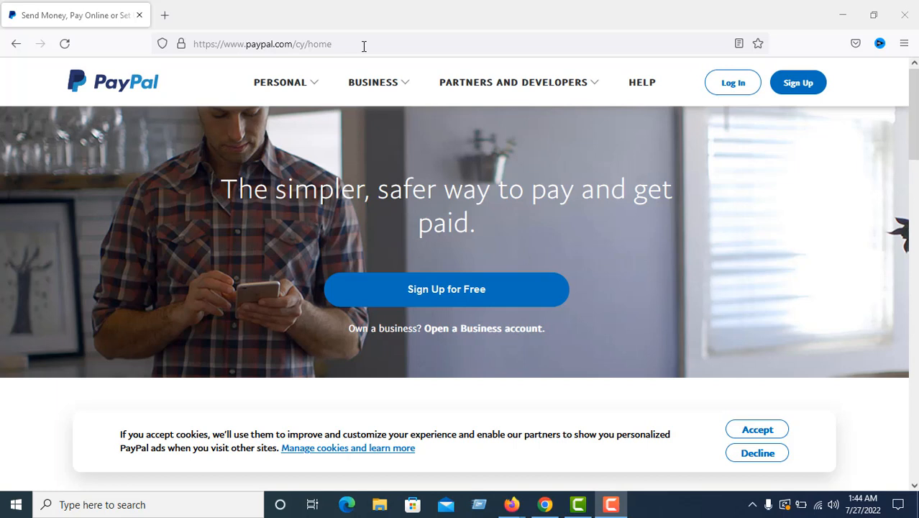
{"action": "left_click", "coordinate": [364, 46]}
{"action": "left_click", "coordinate": [364, 46]}
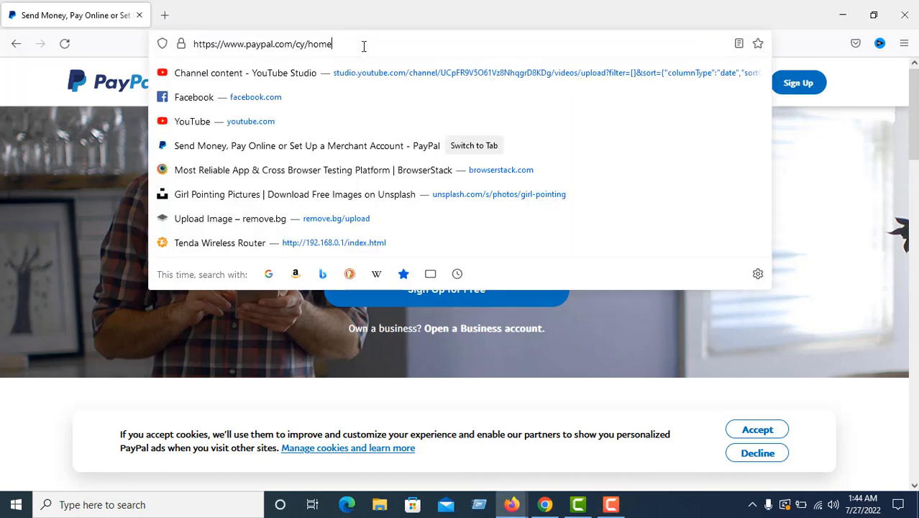
{"action": "key", "text": "BackSpace"}
{"action": "key", "text": "BackSpace"}
{"action": "key", "text": "BackSpace"}
{"action": "key", "text": "BackSpace"}
{"action": "key", "text": "BackSpace"}
{"action": "key", "text": "BackSpace"}
{"action": "key", "text": "BackSpace"}
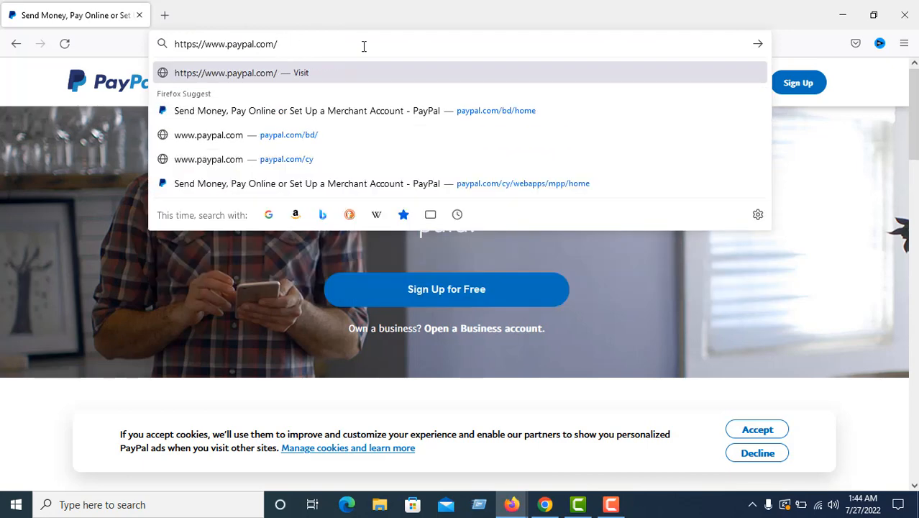
{"action": "type", "text": "cy/"}
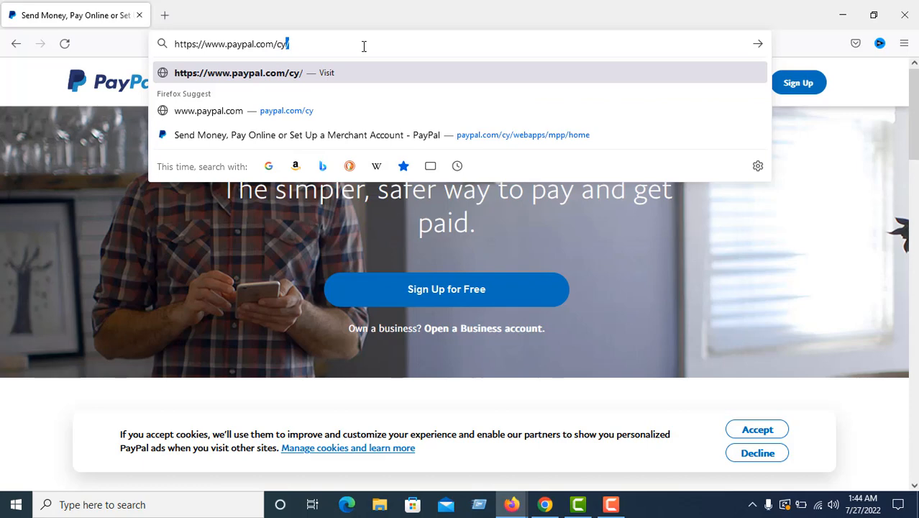
{"action": "key", "text": "Return"}
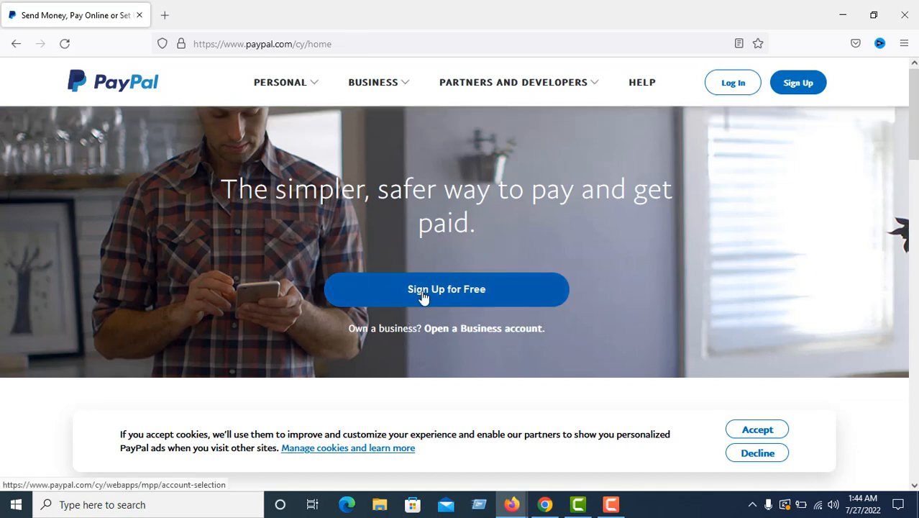
Start the free sign-up, switch the account type from Personal to Business, and continue
{"action": "left_click", "coordinate": [465, 303]}
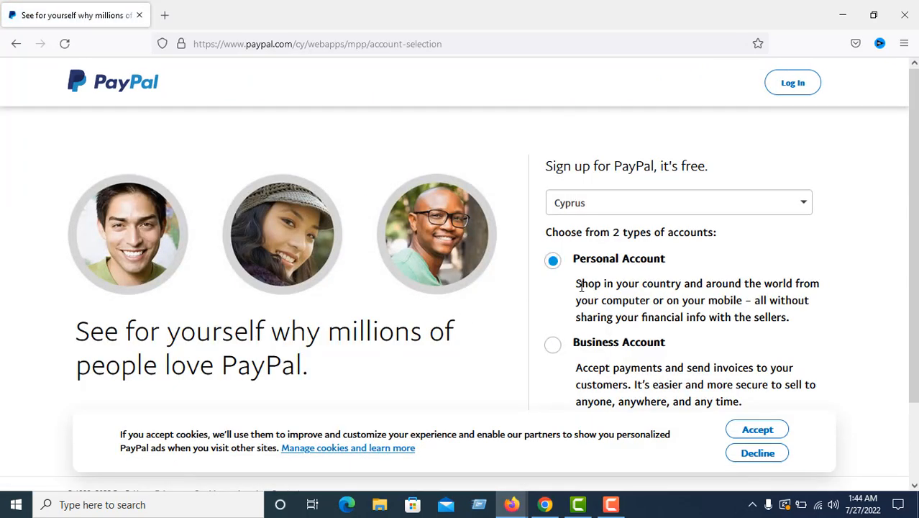
{"action": "scroll", "coordinate": [621, 290], "scroll_direction": "down", "scroll_amount": 2}
{"action": "scroll", "coordinate": [620, 290], "scroll_direction": "up", "scroll_amount": 2}
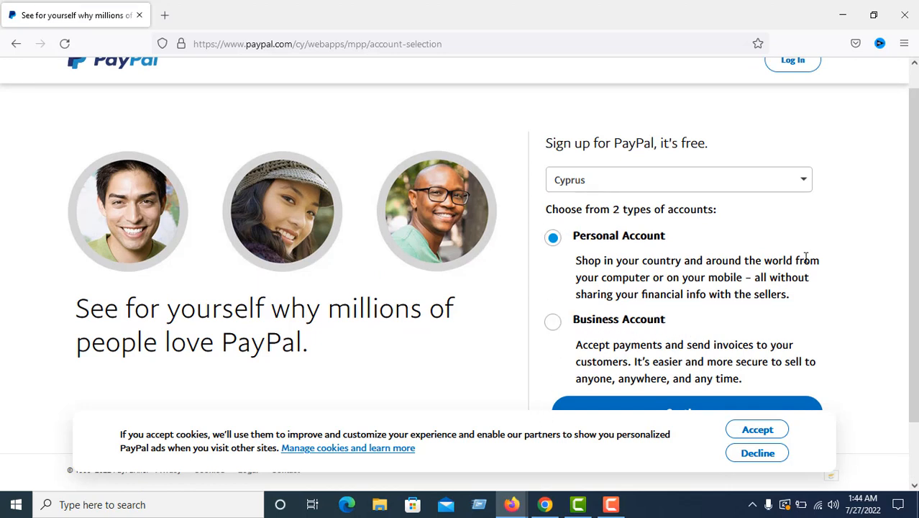
{"action": "left_click", "coordinate": [553, 324]}
{"action": "scroll", "coordinate": [827, 266], "scroll_direction": "down", "scroll_amount": 2}
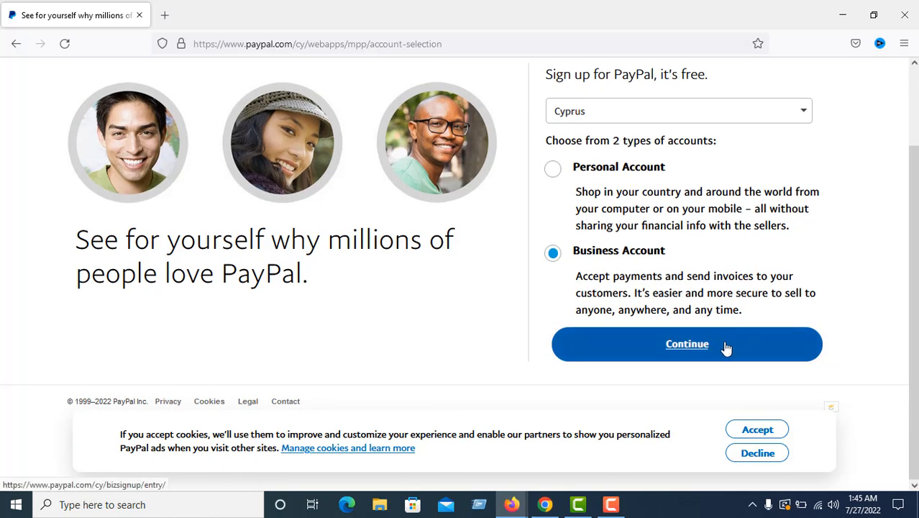
{"action": "left_click", "coordinate": [727, 348]}
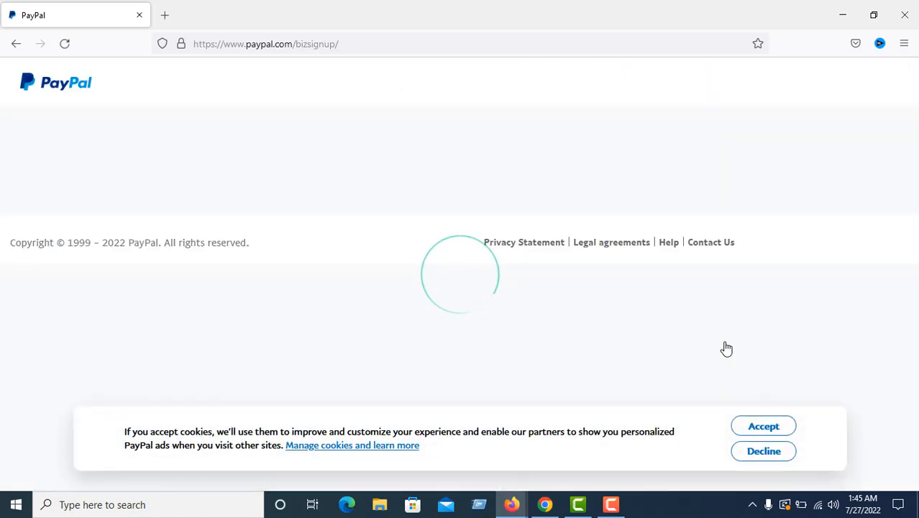
Accept the cookie notice, enter the business sign-up e-mail address and continue
{"action": "left_click", "coordinate": [786, 430]}
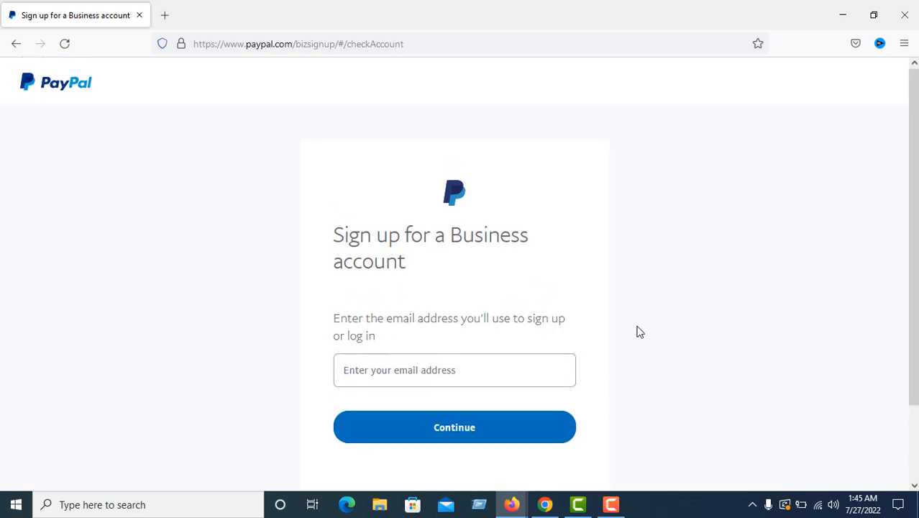
{"action": "left_click", "coordinate": [378, 381]}
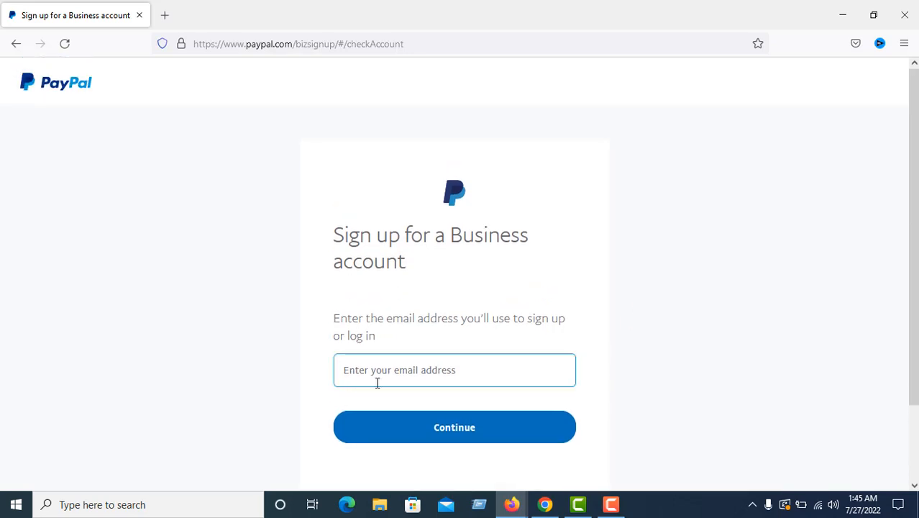
{"action": "left_click", "coordinate": [403, 379]}
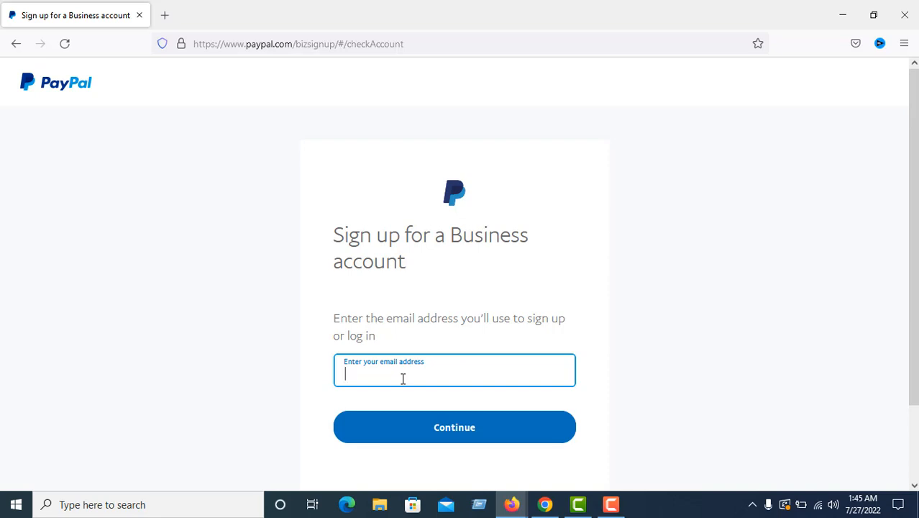
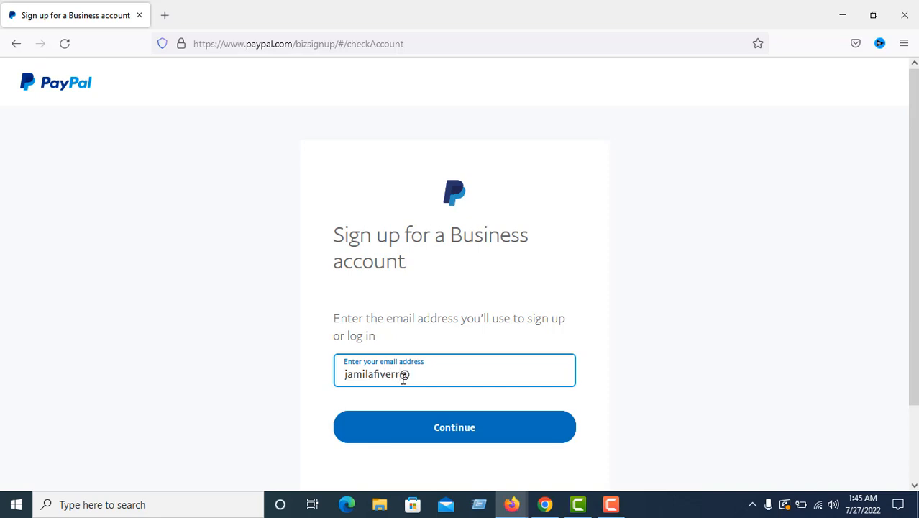
{"action": "left_click", "coordinate": [429, 422]}
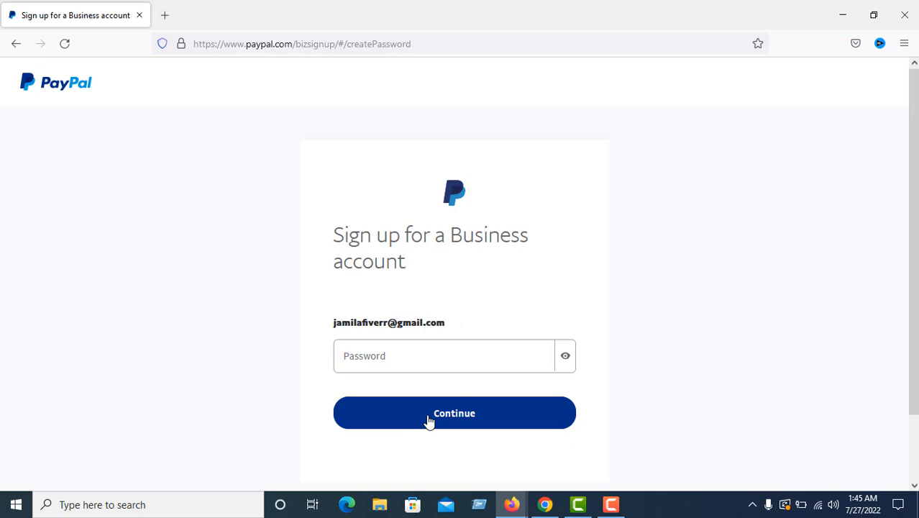
Type the new account password, fixing typos along the way, and submit it
{"action": "left_click", "coordinate": [408, 359]}
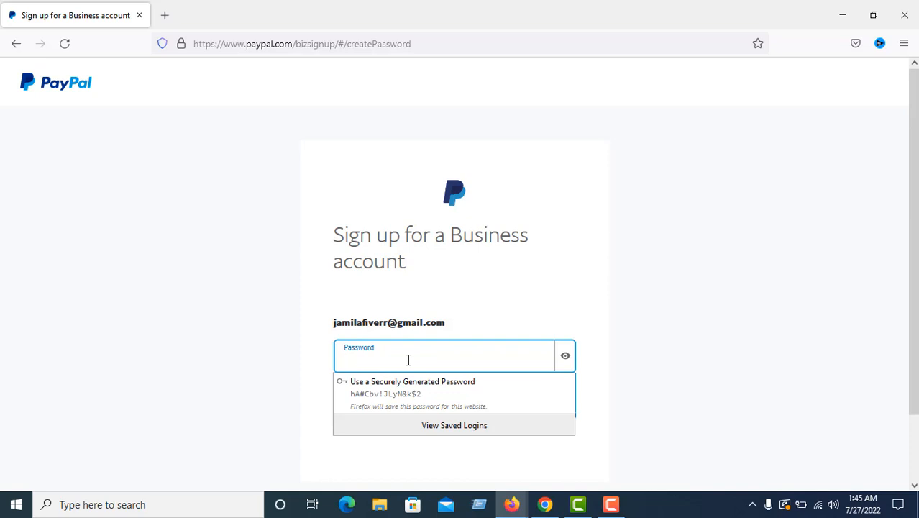
{"action": "type", "text": "••"}
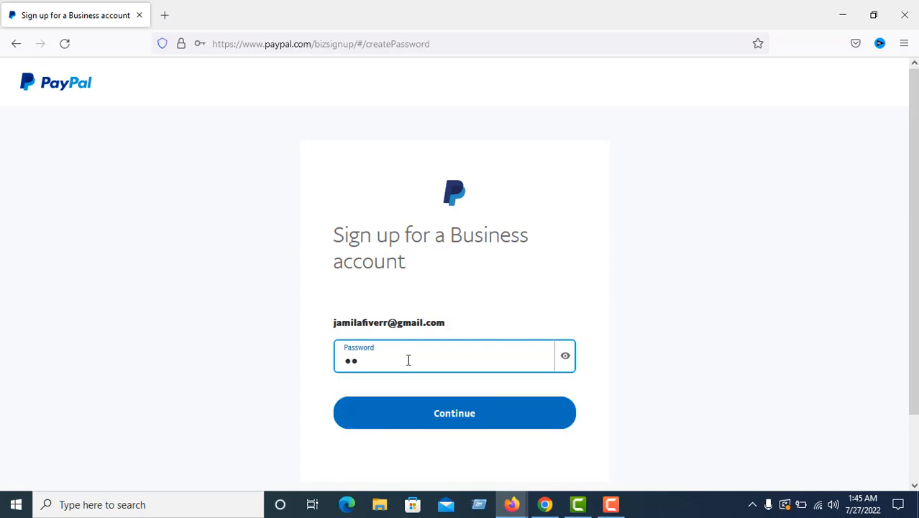
{"action": "key", "text": "BackSpace"}
{"action": "key", "text": "BackSpace"}
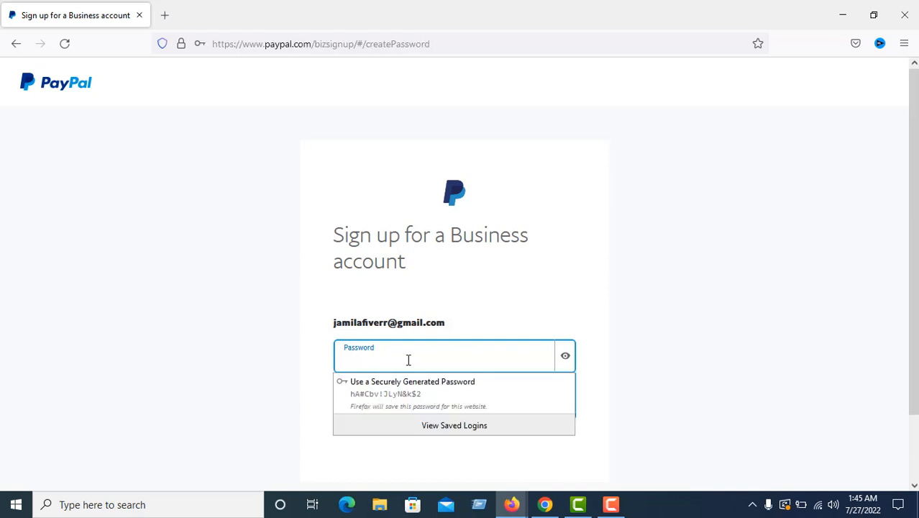
{"action": "type", "text": "•"}
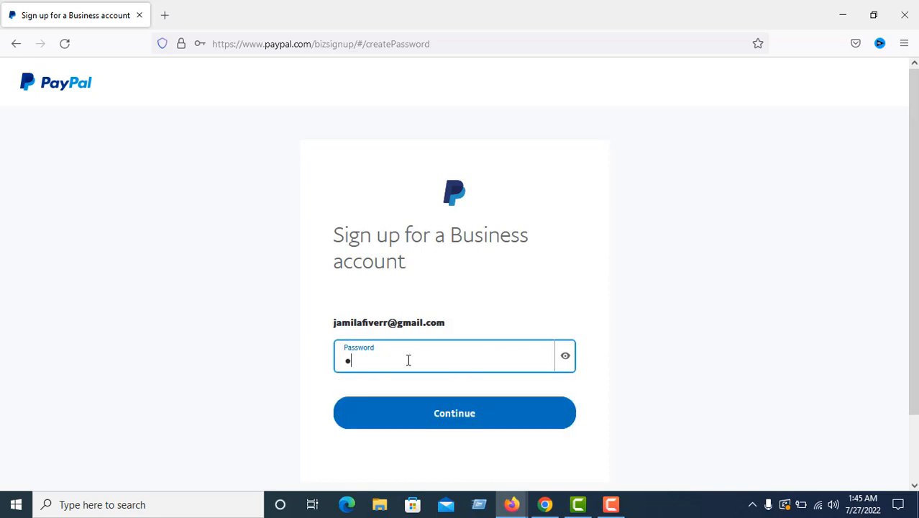
{"action": "key", "text": "BackSpace"}
{"action": "type", "text": "•••"}
{"action": "key", "text": "BackSpace"}
{"action": "key", "text": "BackSpace"}
{"action": "key", "text": "BackSpace"}
{"action": "type", "text": "••••••"}
{"action": "type", "text": "••"}
{"action": "left_click", "coordinate": [464, 424]}
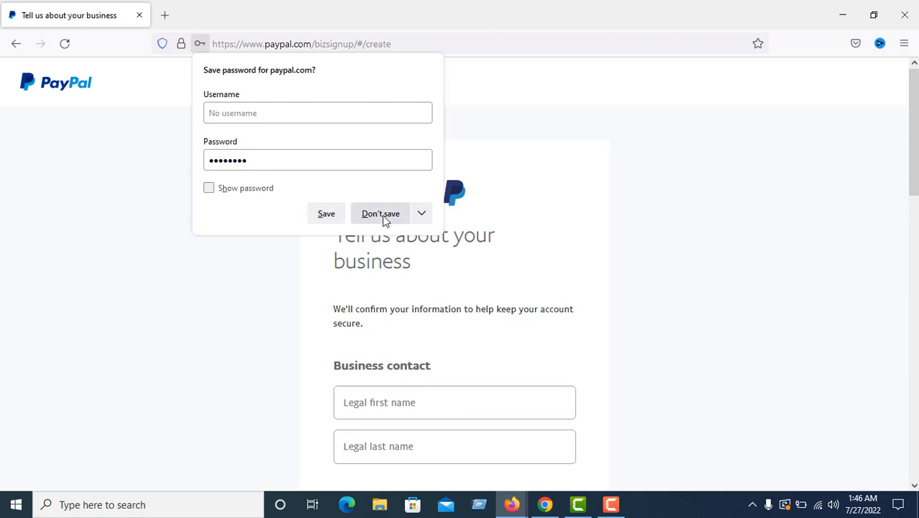
Dismiss the browser's save-password prompt and enter the contact's legal first name
{"action": "left_click", "coordinate": [341, 218]}
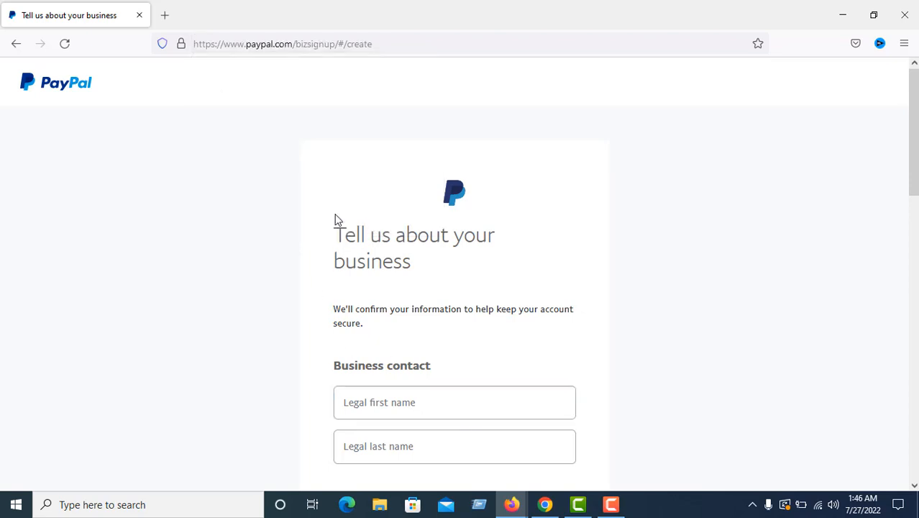
{"action": "scroll", "coordinate": [916, 191], "scroll_direction": "down", "scroll_amount": 4}
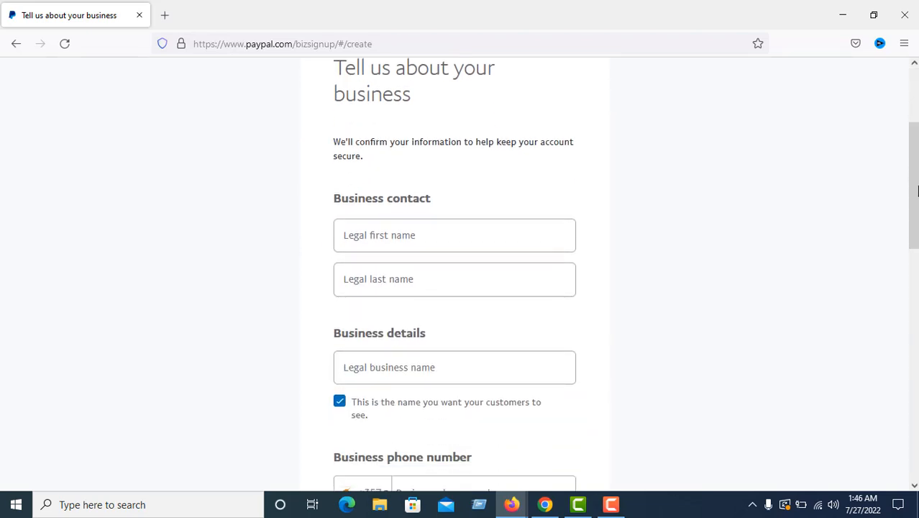
{"action": "left_click", "coordinate": [436, 234]}
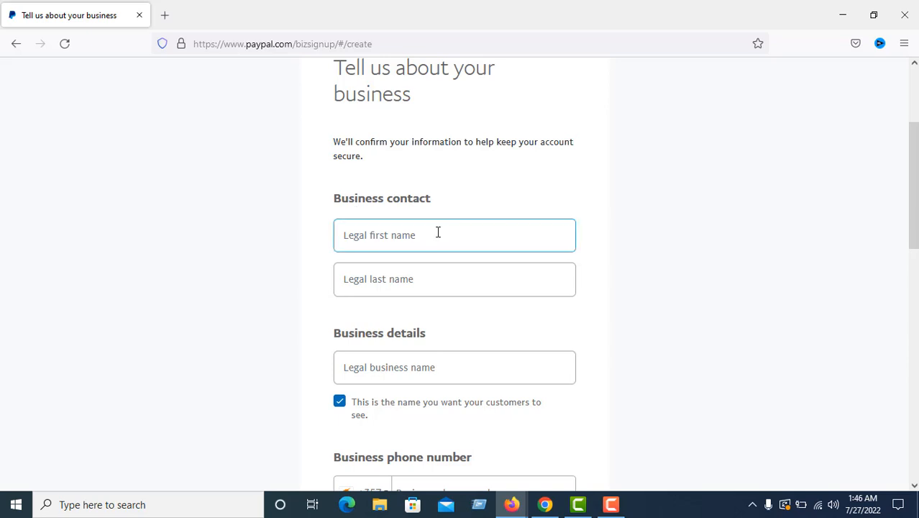
{"action": "left_click", "coordinate": [793, 244]}
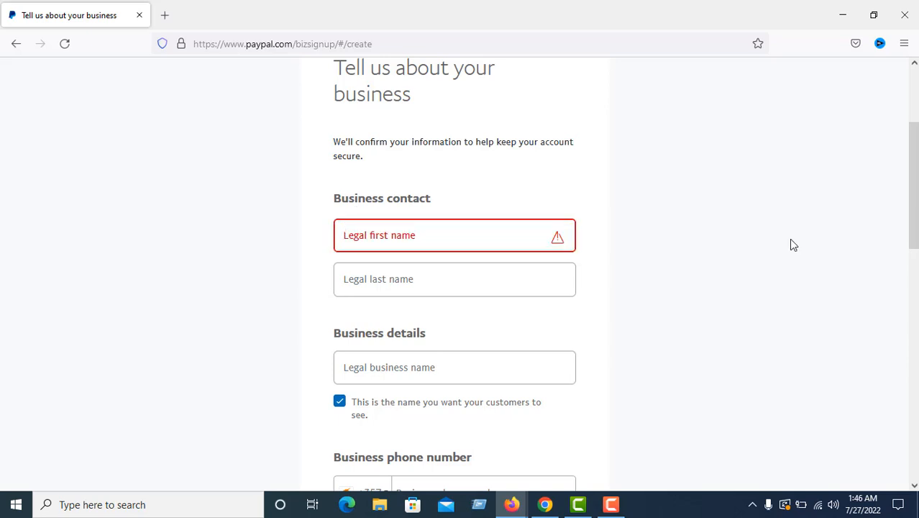
{"action": "left_click", "coordinate": [463, 231]}
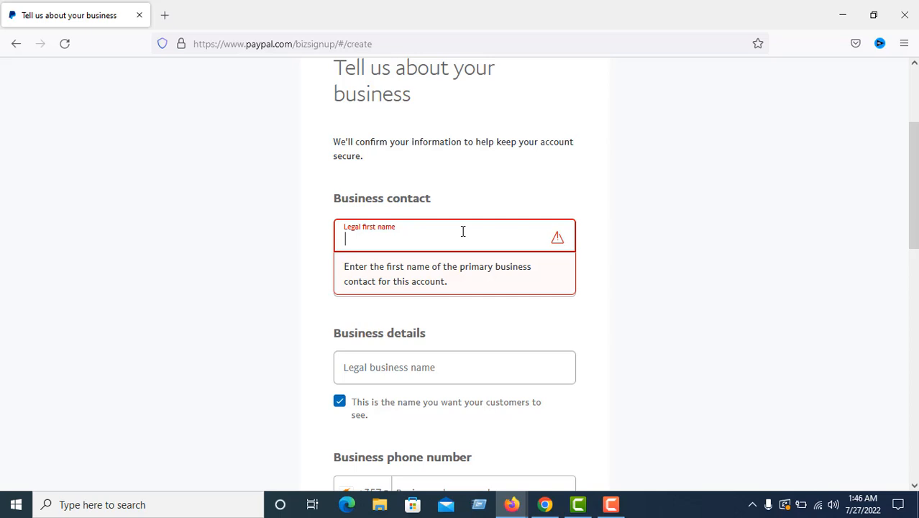
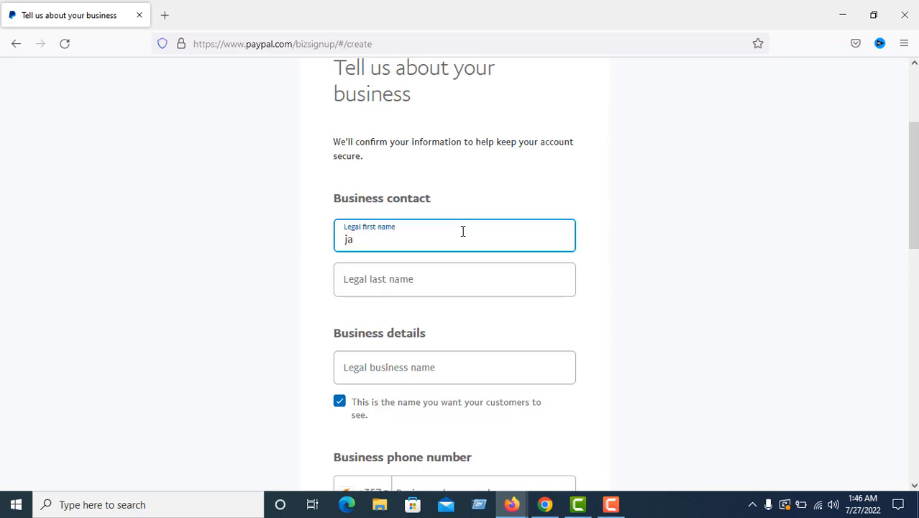
Enter the contact's legal last name, correcting its final letter
{"action": "left_click", "coordinate": [382, 288]}
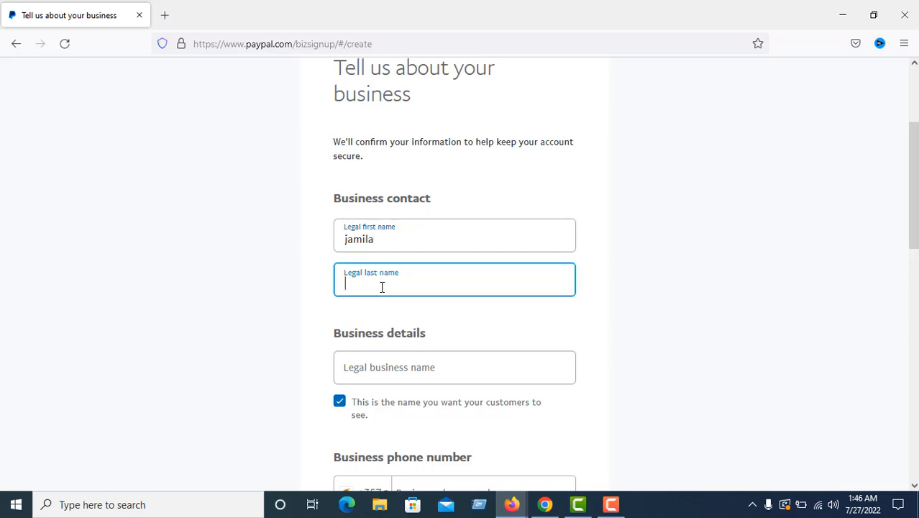
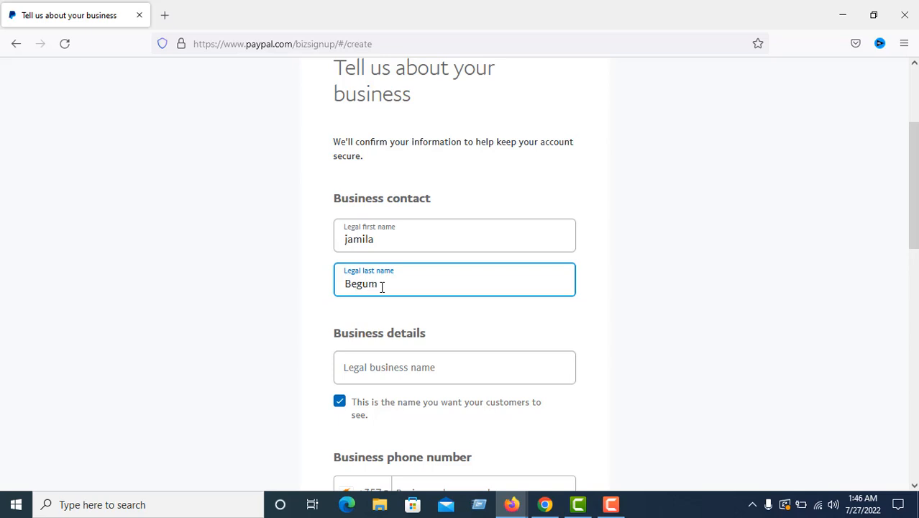
{"action": "left_click", "coordinate": [407, 370]}
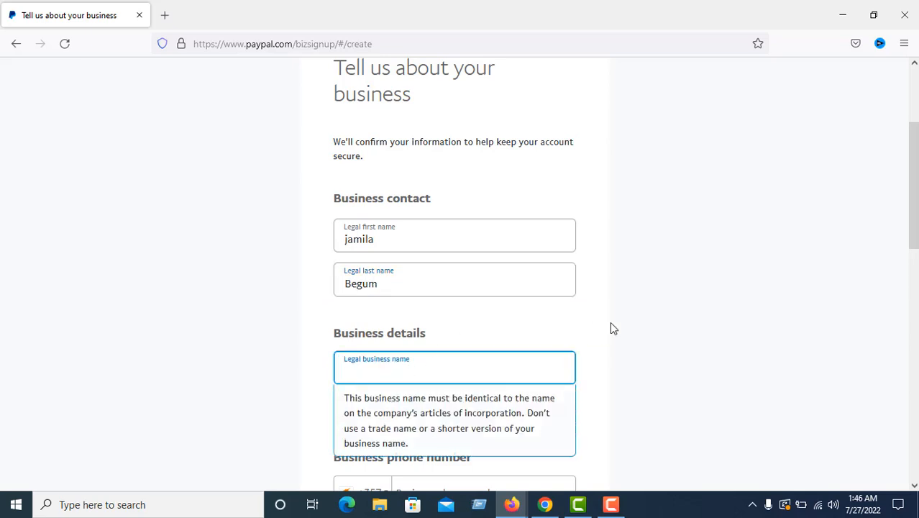
{"action": "left_click", "coordinate": [657, 329]}
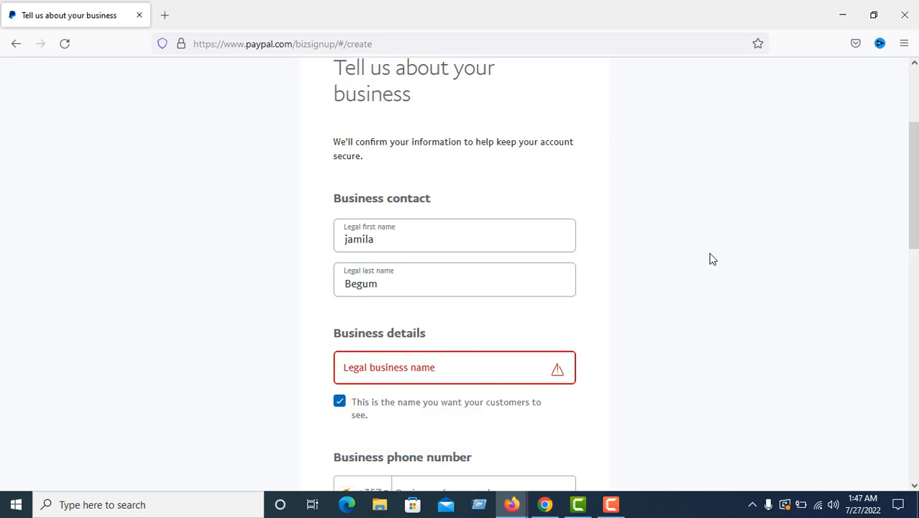
Enter 'computer probited' as the legal business name
{"action": "scroll", "coordinate": [863, 173], "scroll_direction": "up", "scroll_amount": 1}
{"action": "left_click_drag", "start_coordinate": [915, 180], "coordinate": [914, 260]}
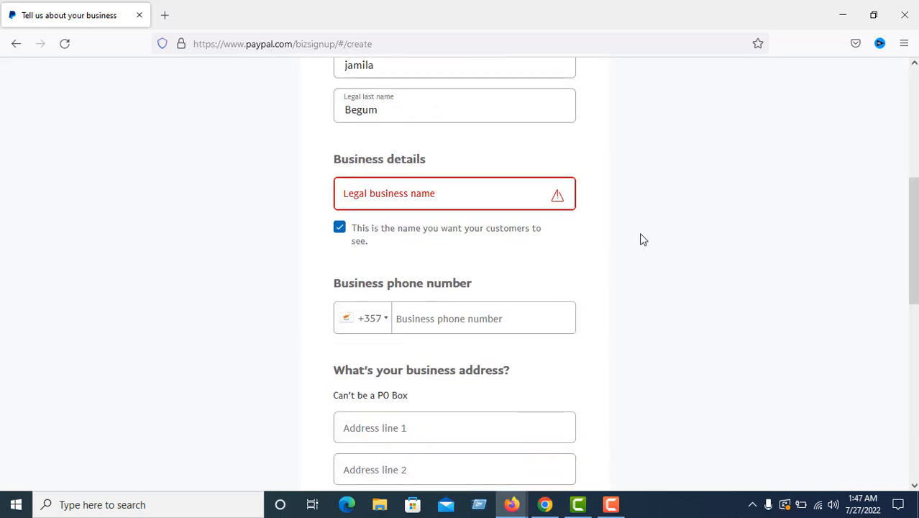
{"action": "left_click", "coordinate": [401, 200]}
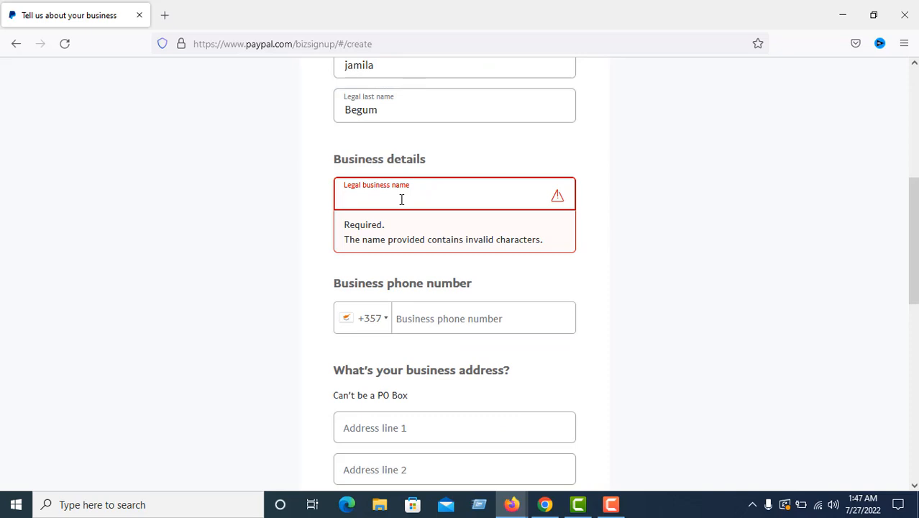
{"action": "type", "text": "co"}
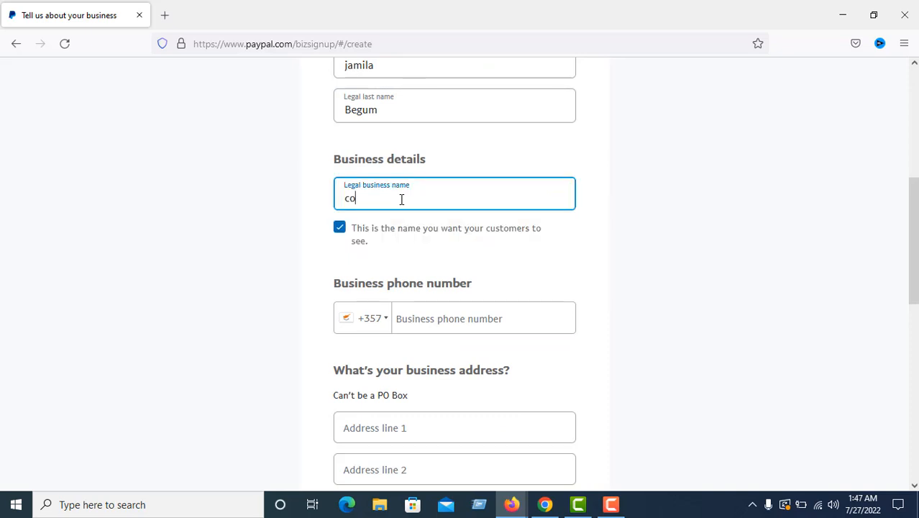
{"action": "type", "text": "mp"}
{"action": "type", "text": "u"}
{"action": "type", "text": "t"}
{"action": "type", "text": "er "}
{"action": "type", "text": "pro"}
{"action": "type", "text": "bl"}
{"action": "type", "text": "ted"}
Change the phone country code from +357 to Bangladesh +880
{"action": "left_click", "coordinate": [364, 328]}
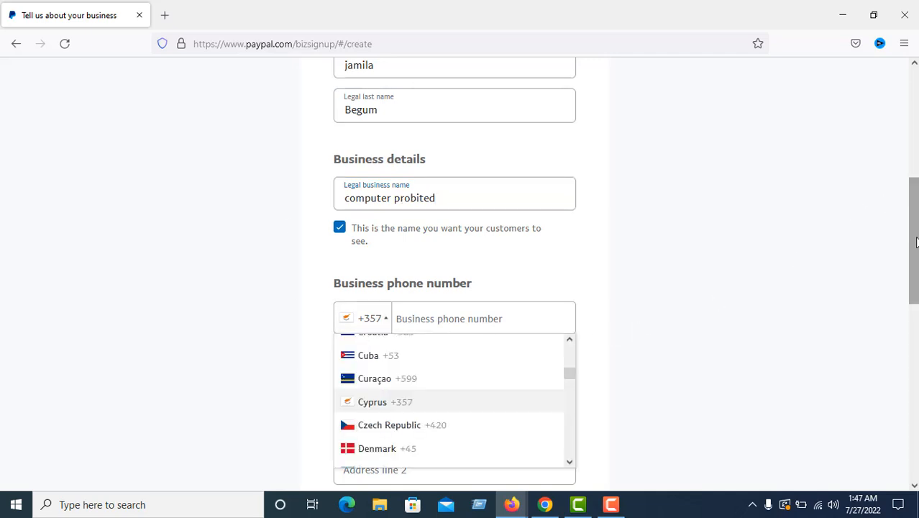
{"action": "left_click_drag", "start_coordinate": [917, 240], "coordinate": [916, 272]}
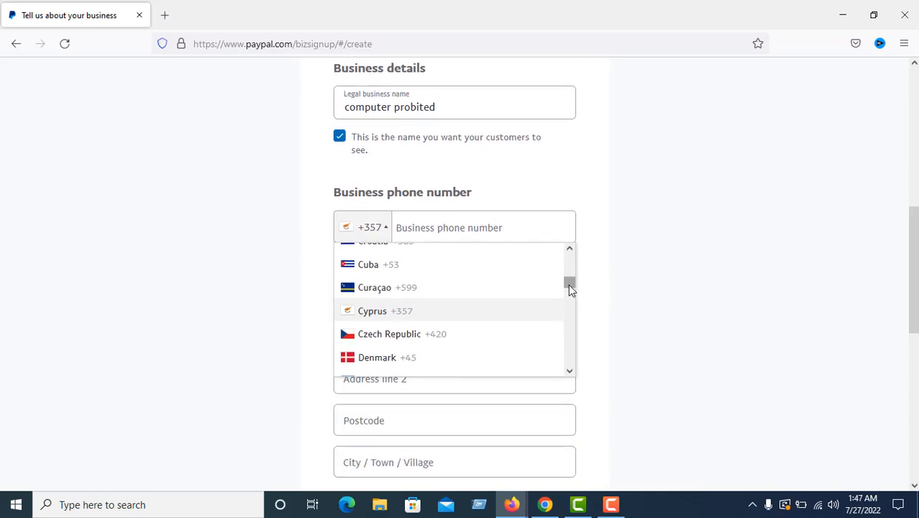
{"action": "mouse_move", "coordinate": [569, 284]}
{"action": "left_mouse_down"}
{"action": "mouse_move", "coordinate": [579, 375]}
{"action": "mouse_move", "coordinate": [565, 268]}
{"action": "left_mouse_up"}
{"action": "left_click", "coordinate": [419, 316]}
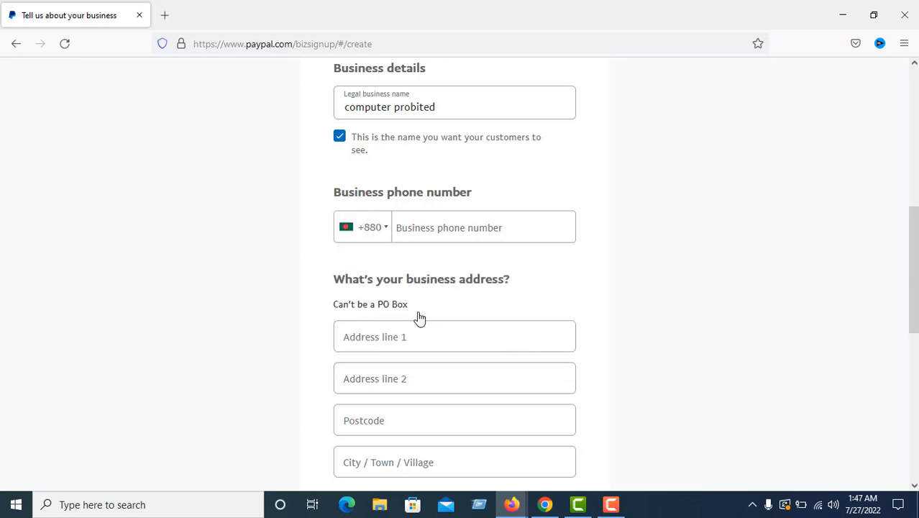
Enter the business phone number and the first business address line, correcting typos
{"action": "left_click", "coordinate": [448, 228]}
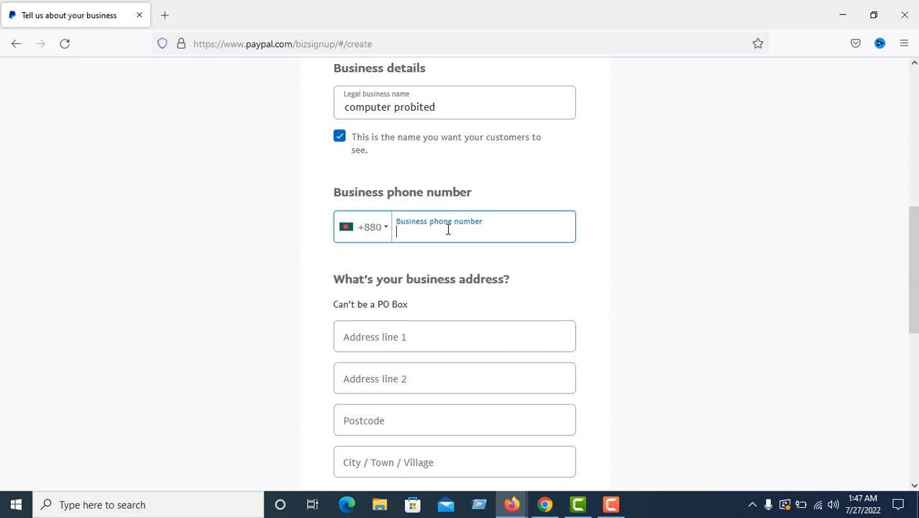
{"action": "scroll", "coordinate": [739, 226], "scroll_direction": "down", "scroll_amount": 2}
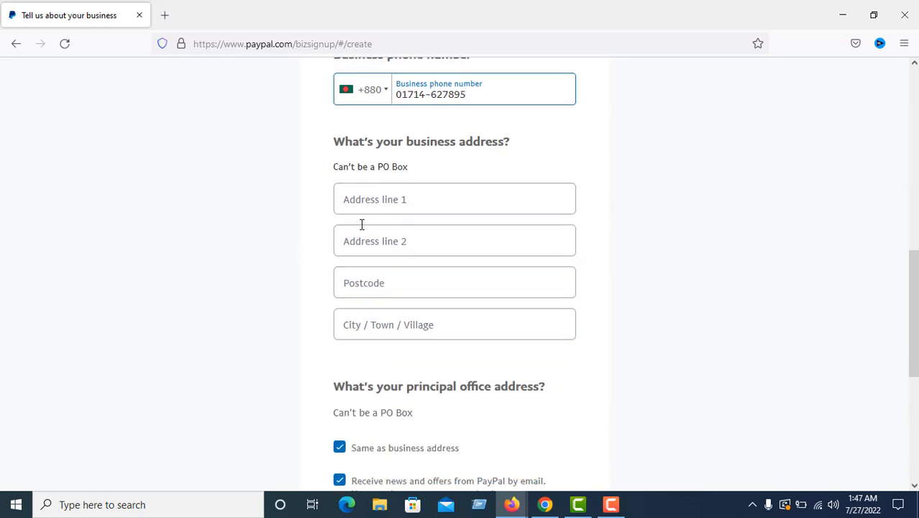
{"action": "left_click", "coordinate": [409, 199]}
{"action": "left_click", "coordinate": [409, 200]}
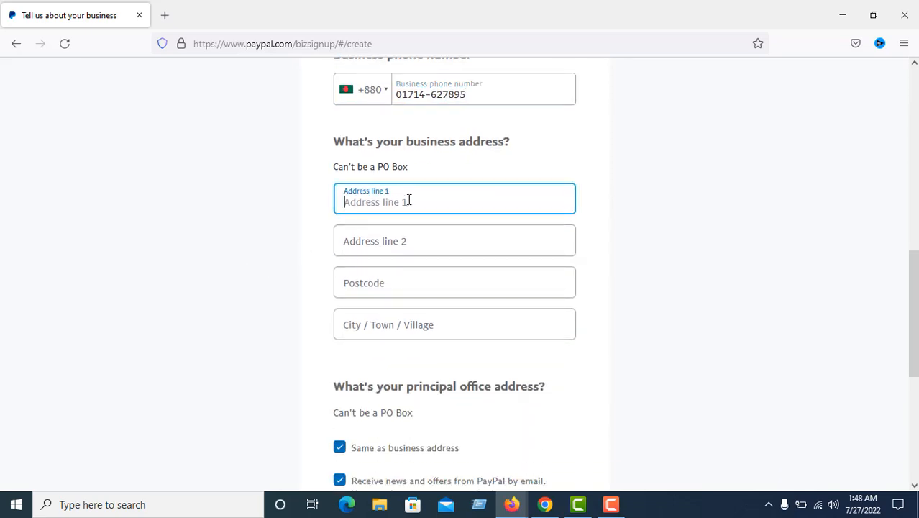
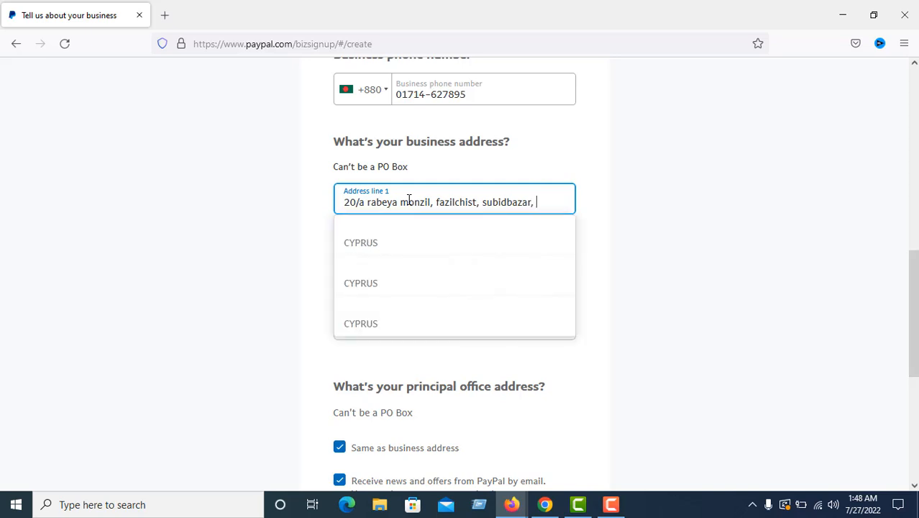
Dismiss the address suggestions and fill in the postcode and city
{"action": "left_click", "coordinate": [600, 144]}
{"action": "left_click", "coordinate": [454, 251]}
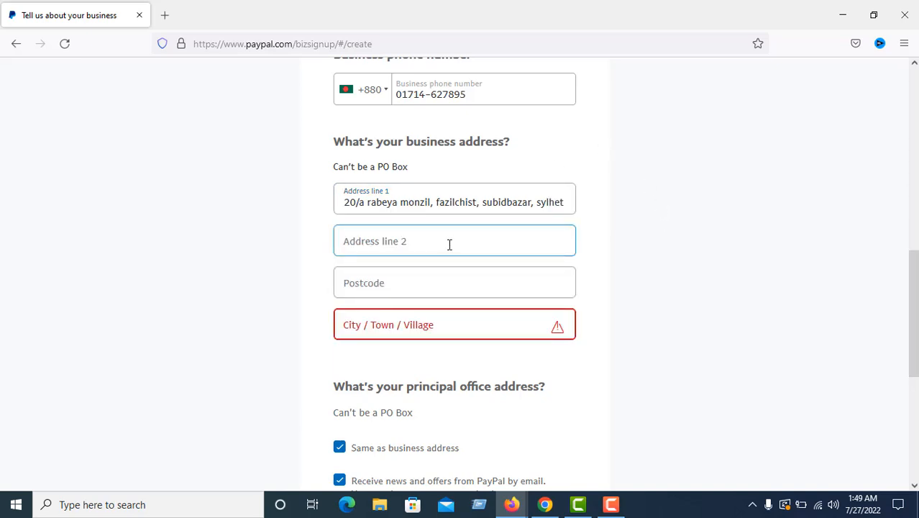
{"action": "left_click", "coordinate": [430, 282]}
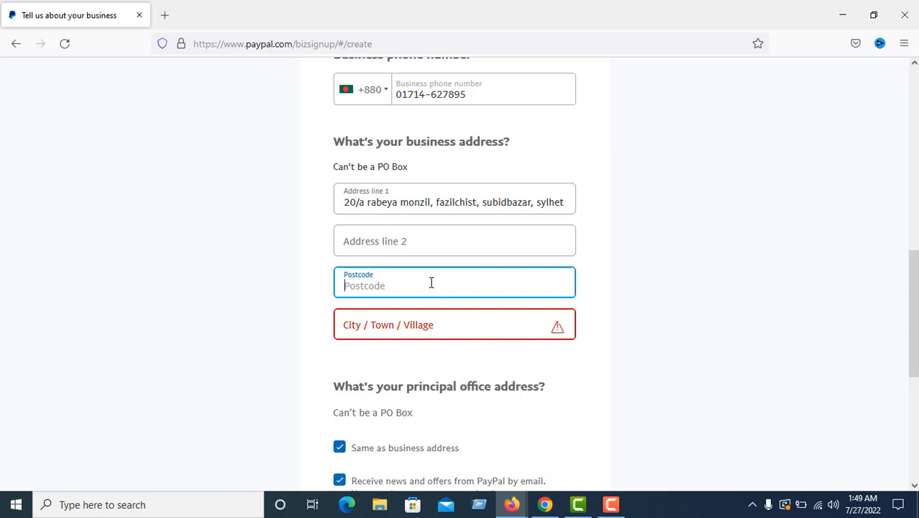
{"action": "type", "text": "3100"}
{"action": "left_click", "coordinate": [702, 272]}
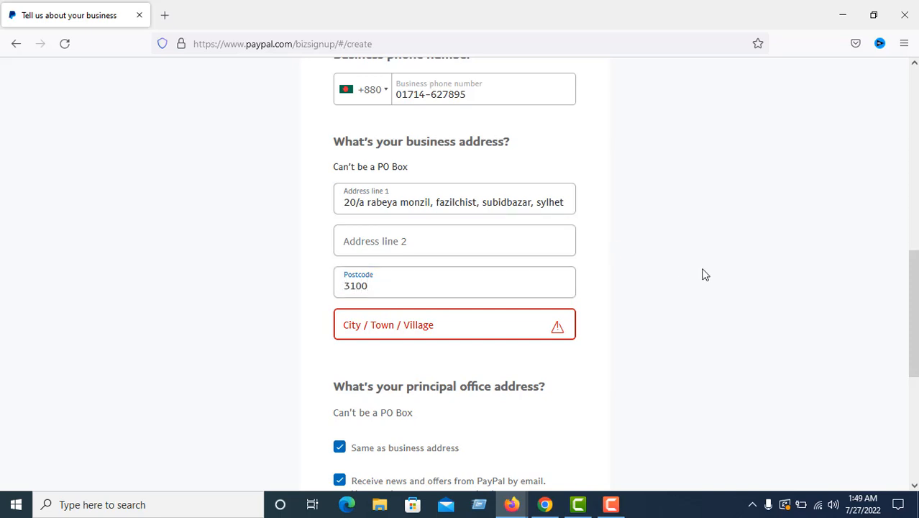
{"action": "left_click", "coordinate": [424, 319]}
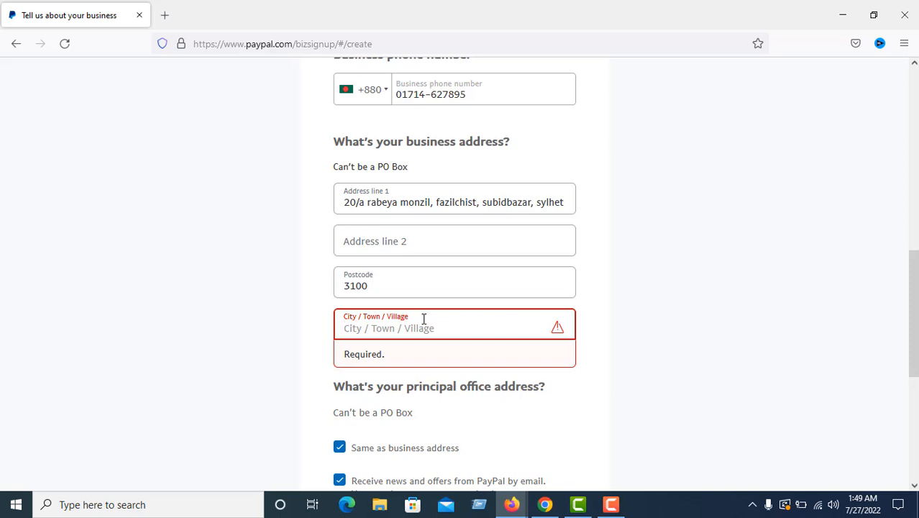
{"action": "type", "text": "s"}
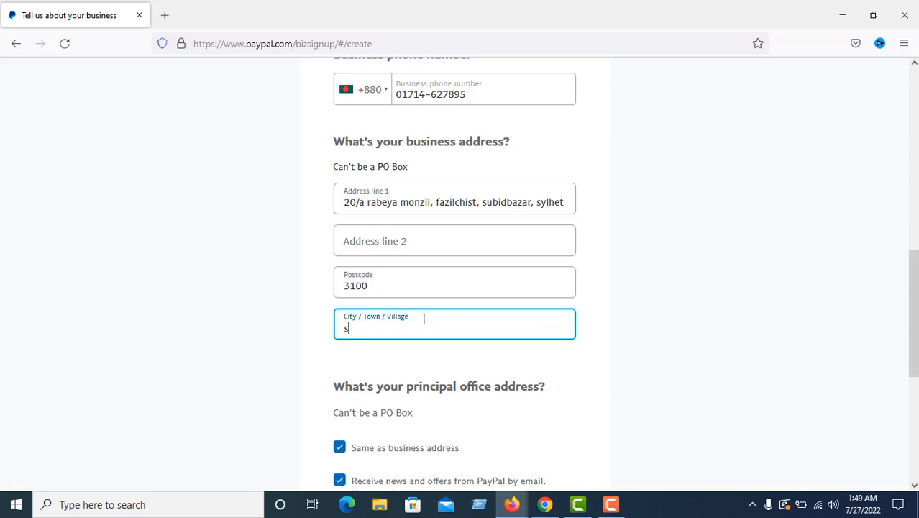
{"action": "type", "text": "ylhet"}
Tick the user agreement and privacy consent box, then create the account
{"action": "left_click_drag", "start_coordinate": [912, 331], "coordinate": [915, 437]}
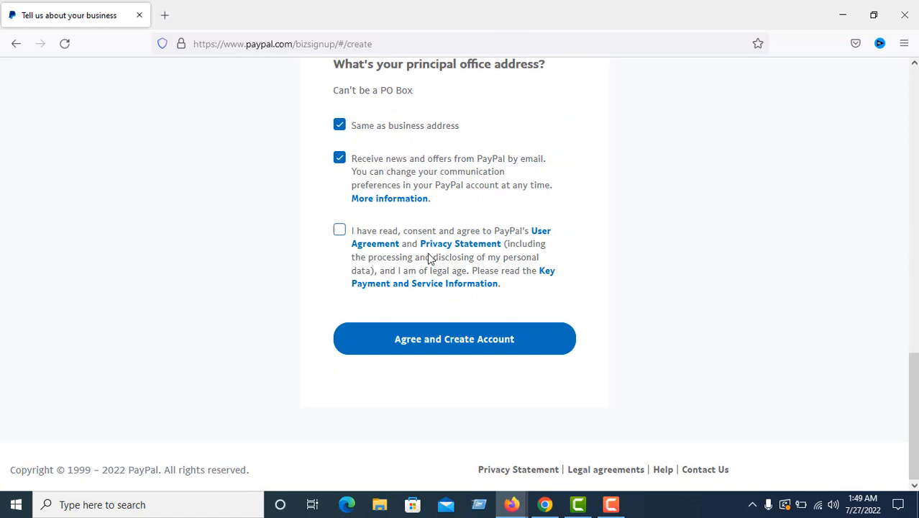
{"action": "left_click", "coordinate": [341, 237]}
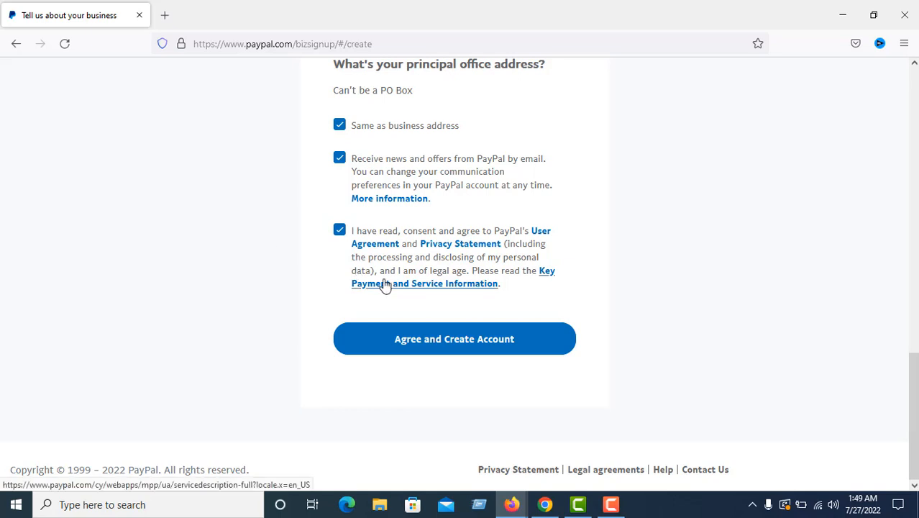
{"action": "left_click", "coordinate": [464, 349]}
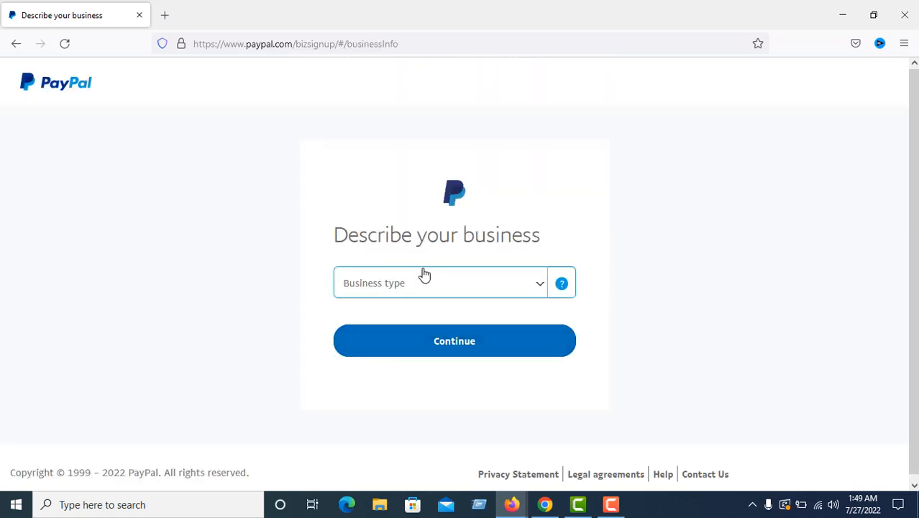
Set business type to Individual and keywords to computers and peripheral equipment
{"action": "left_click", "coordinate": [488, 287]}
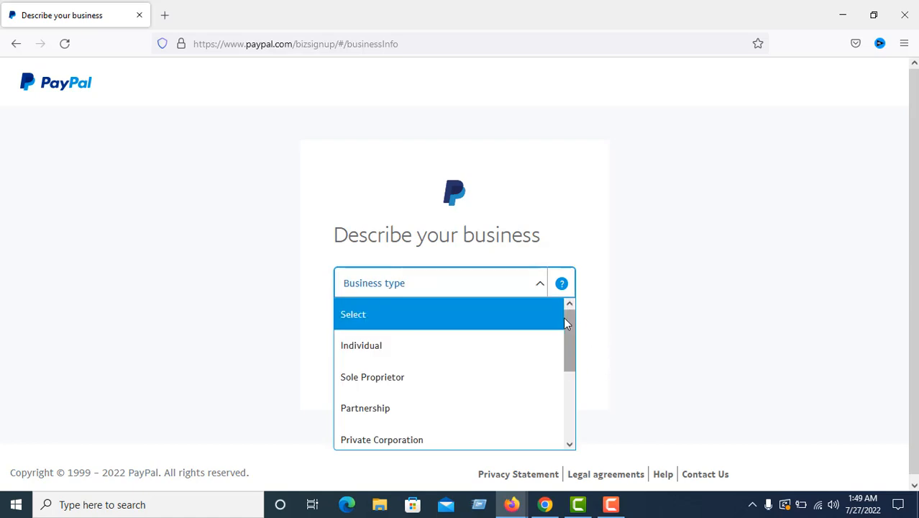
{"action": "left_click", "coordinate": [367, 346]}
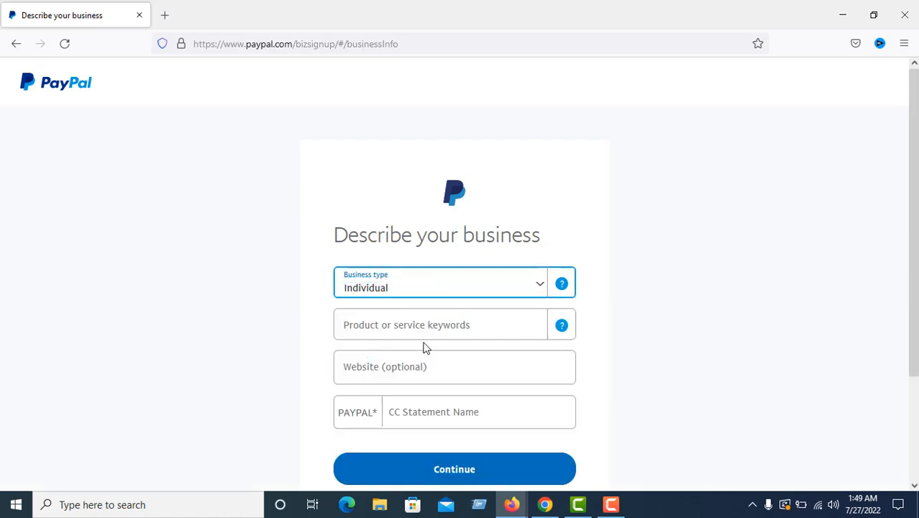
{"action": "left_click", "coordinate": [481, 324]}
{"action": "key", "text": "Tab"}
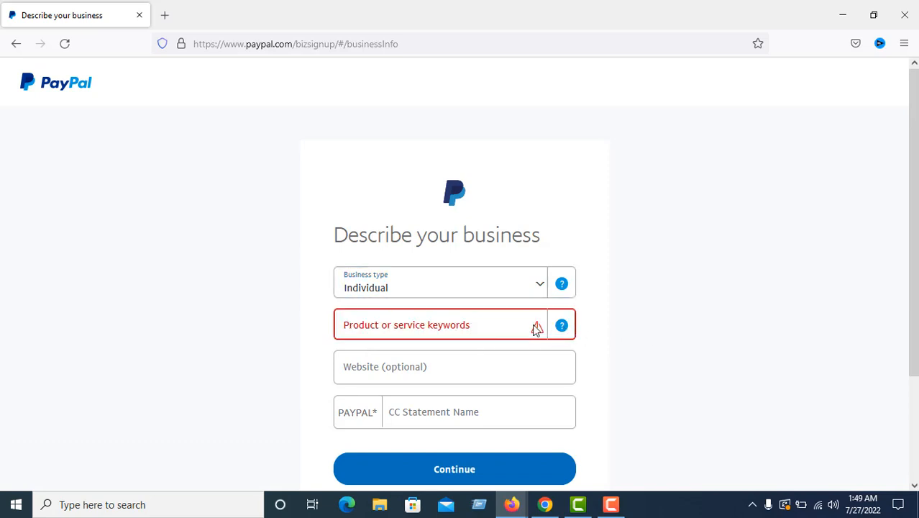
{"action": "left_click", "coordinate": [506, 325]}
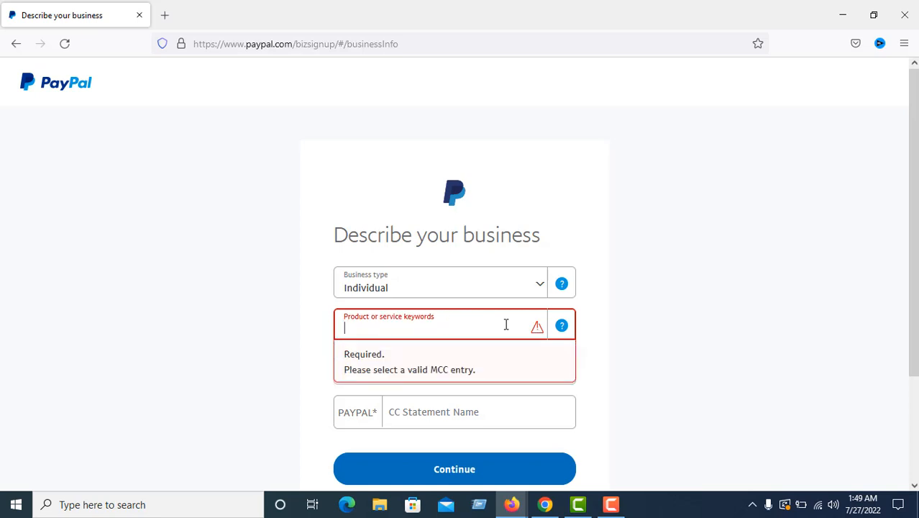
{"action": "type", "text": "com"}
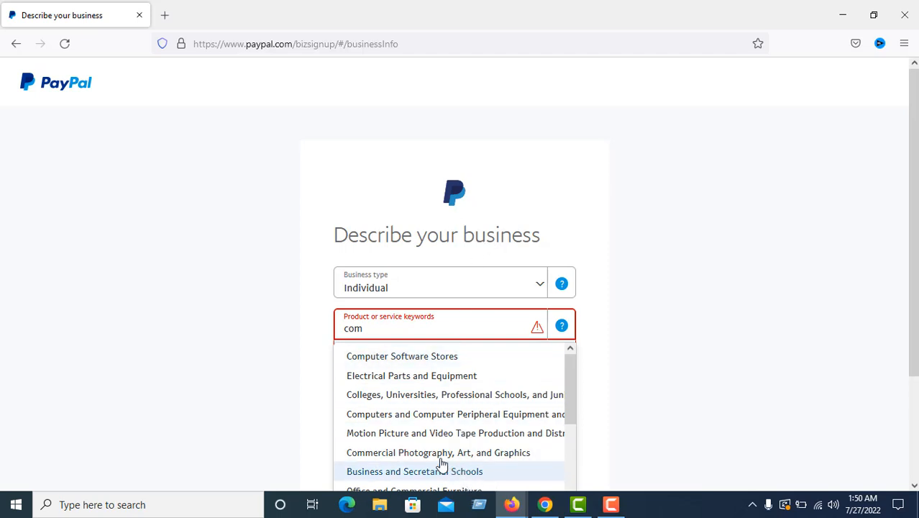
{"action": "left_click", "coordinate": [403, 421]}
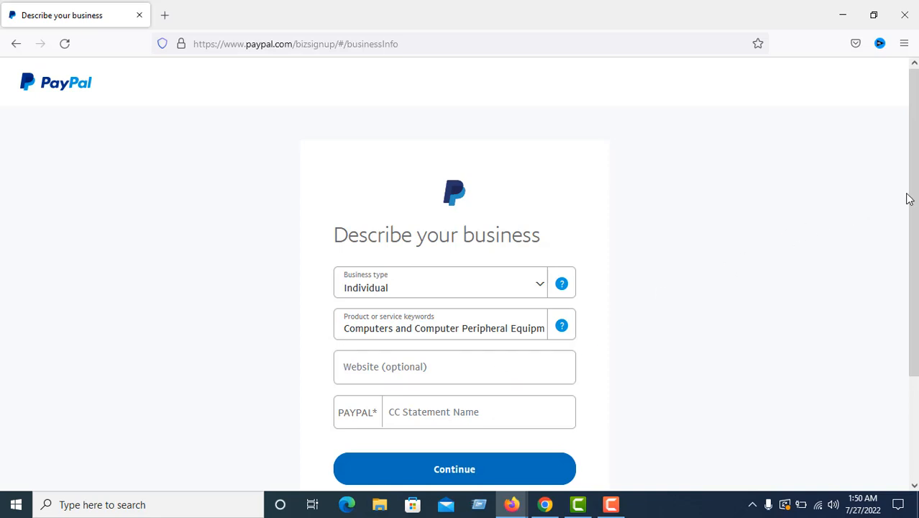
{"action": "left_click_drag", "start_coordinate": [911, 200], "coordinate": [917, 244]}
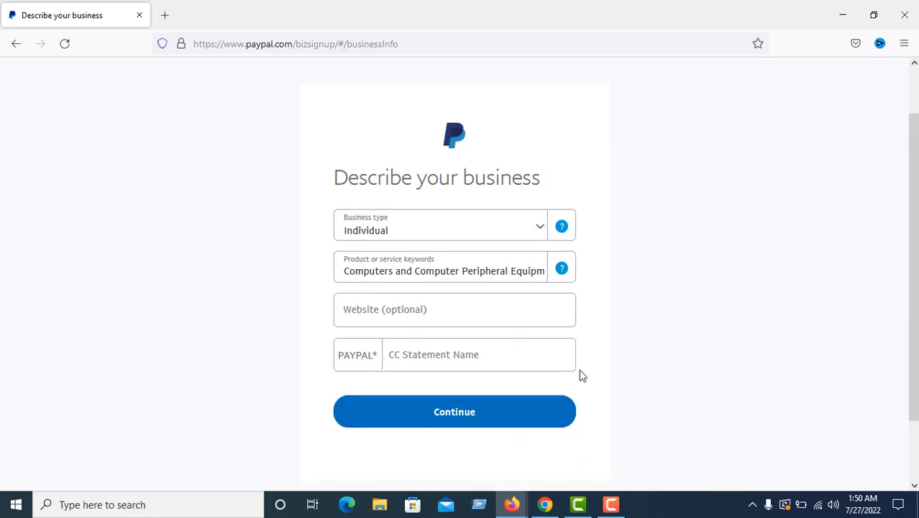
Enter the card statement name, fixing typos, and submit the business description
{"action": "left_click", "coordinate": [468, 355]}
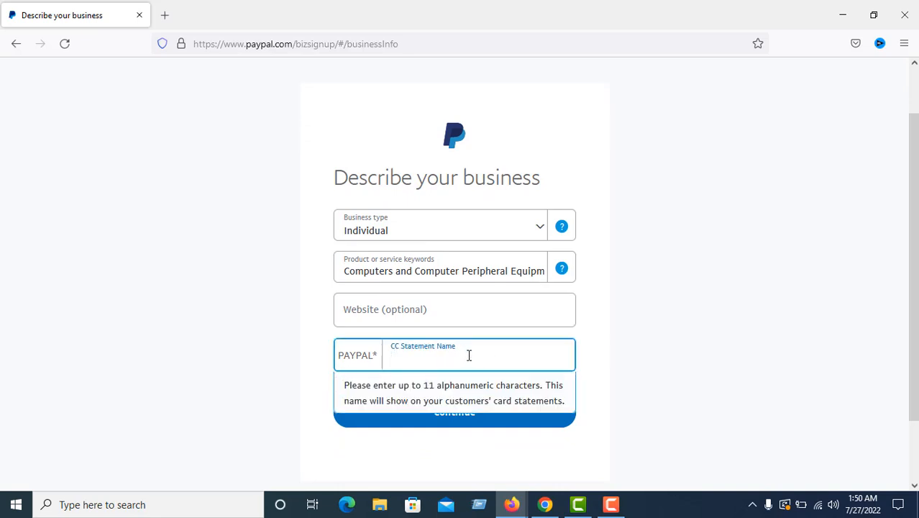
{"action": "type", "text": "J"}
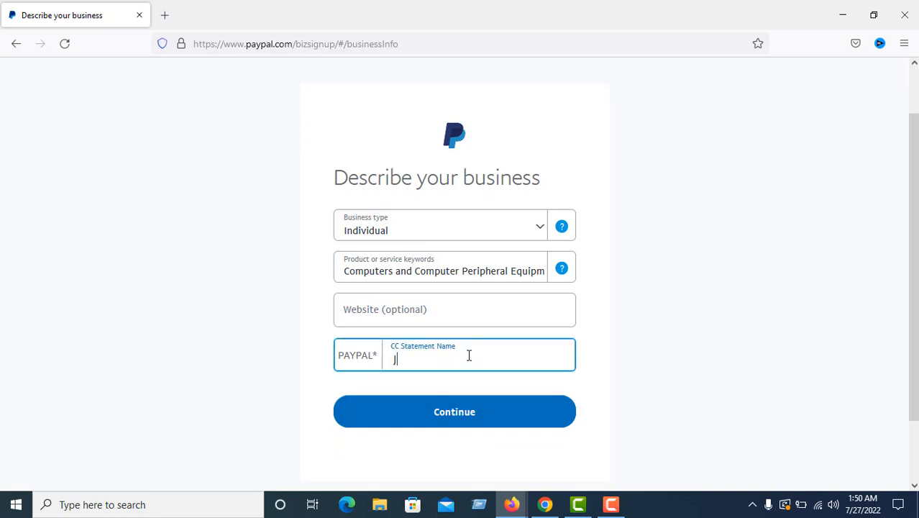
{"action": "type", "text": "A"}
{"action": "key", "text": "BackSpace"}
{"action": "type", "text": "A"}
{"action": "key", "text": "BackSpace"}
{"action": "key", "text": "BackSpace"}
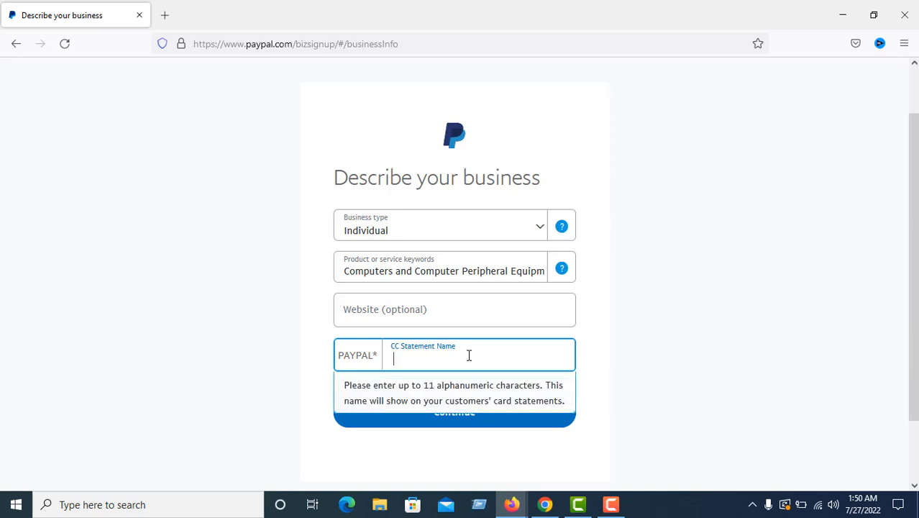
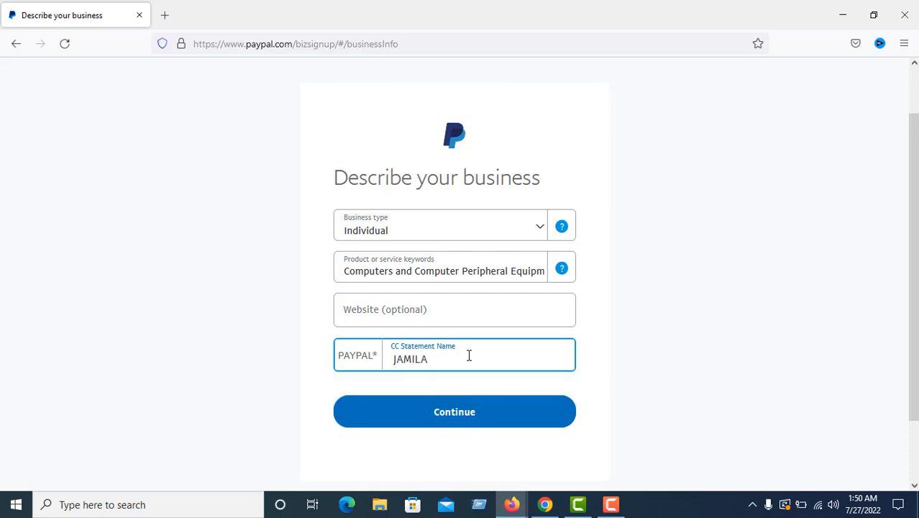
{"action": "left_click", "coordinate": [444, 417]}
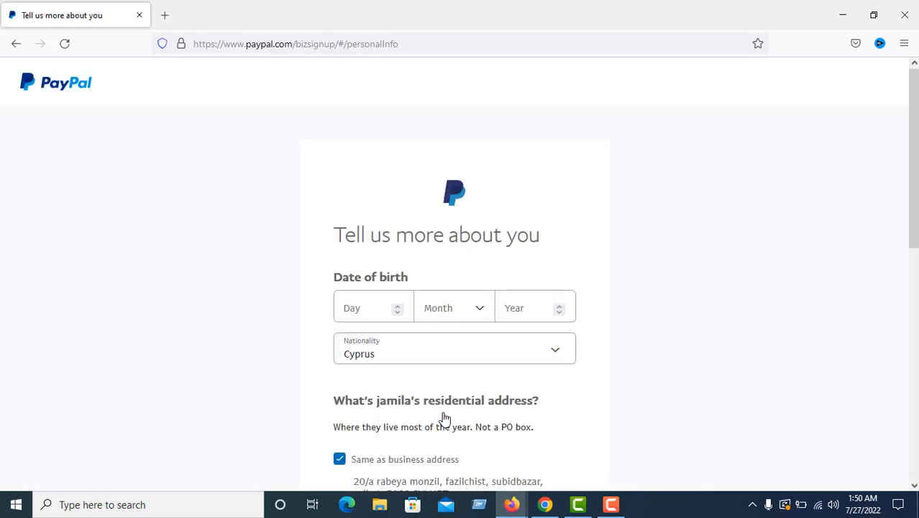
{"action": "left_click", "coordinate": [382, 309]}
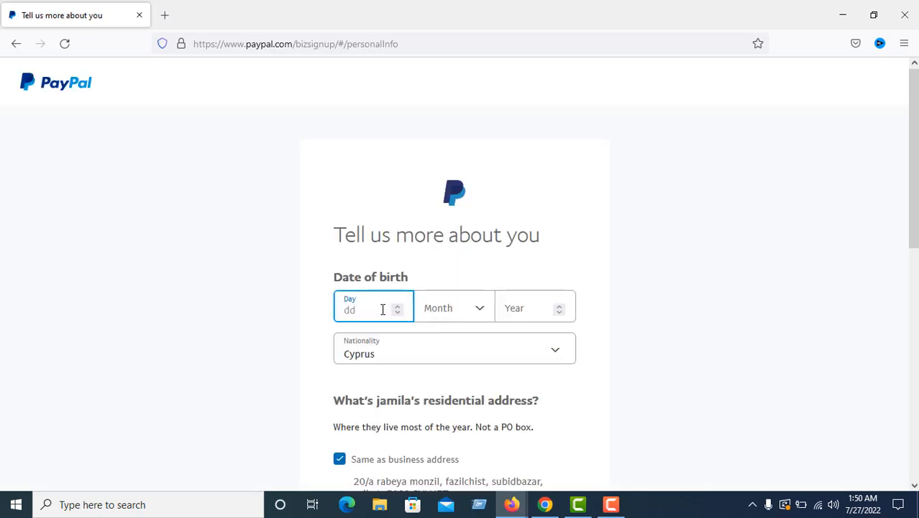
{"action": "type", "text": "12"}
{"action": "left_click", "coordinate": [435, 319]}
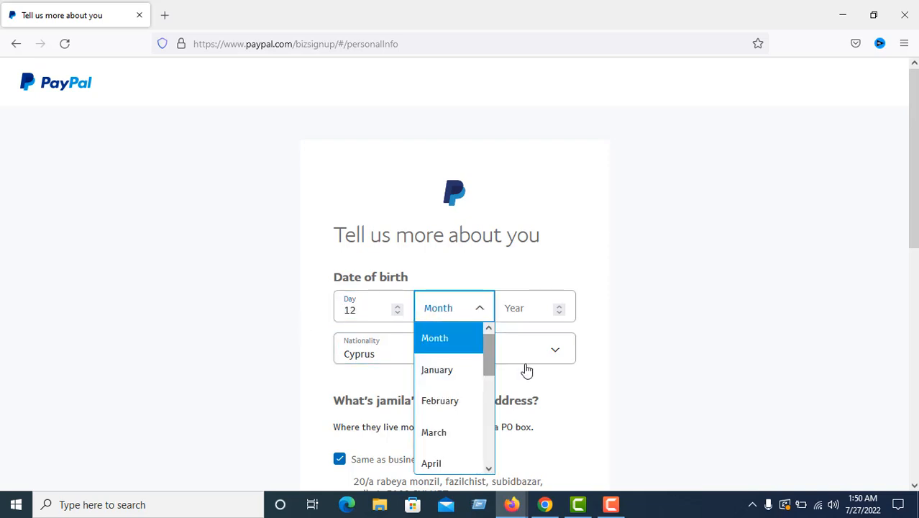
{"action": "left_click_drag", "start_coordinate": [492, 367], "coordinate": [488, 467]}
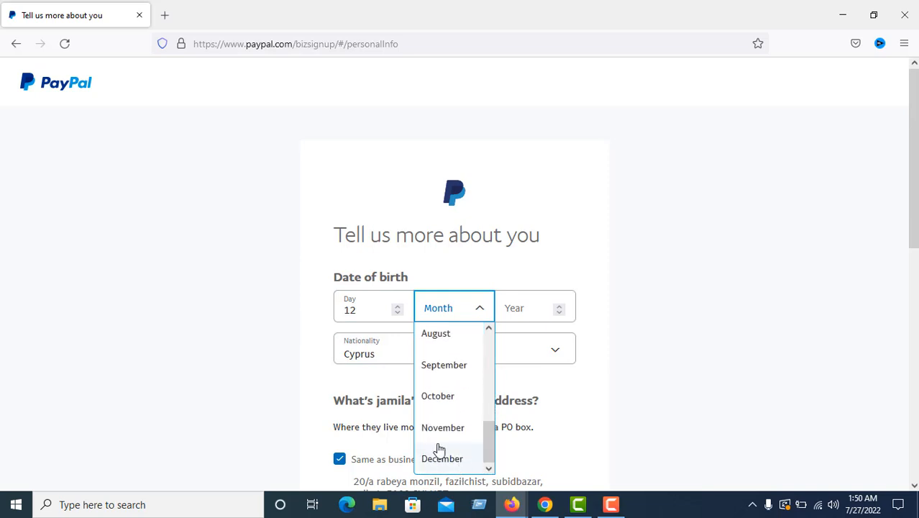
{"action": "left_click", "coordinate": [438, 372]}
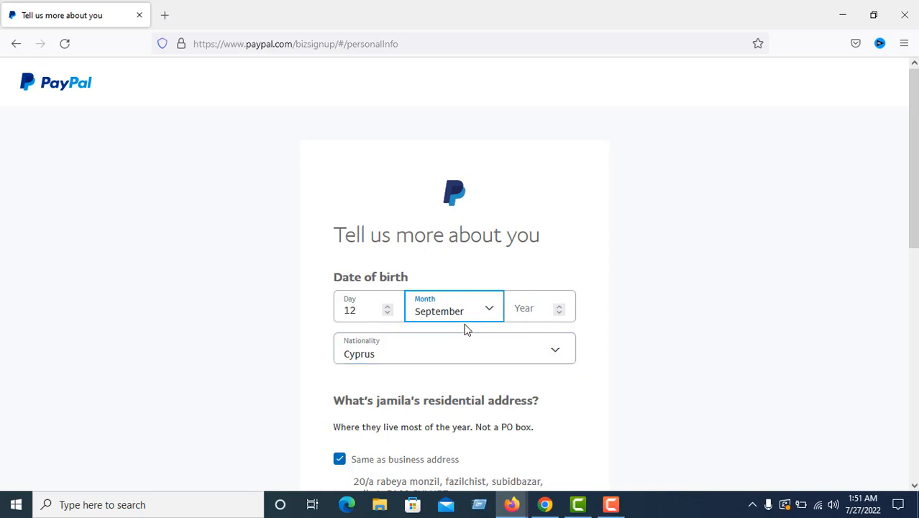
{"action": "left_click", "coordinate": [491, 314]}
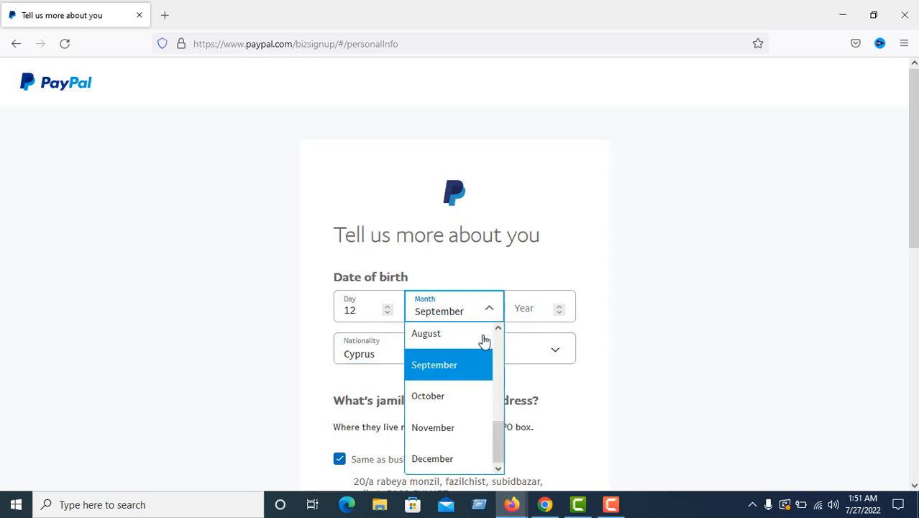
{"action": "left_click", "coordinate": [459, 398]}
{"action": "left_click", "coordinate": [526, 312]}
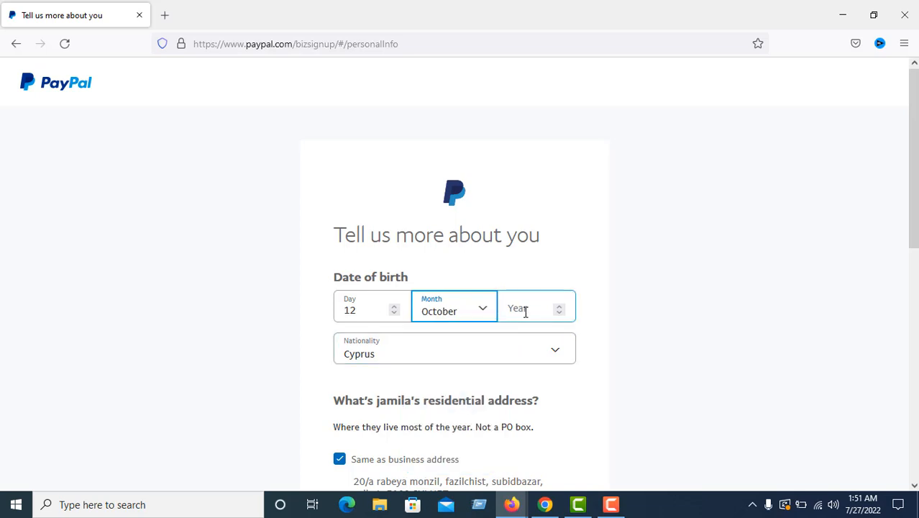
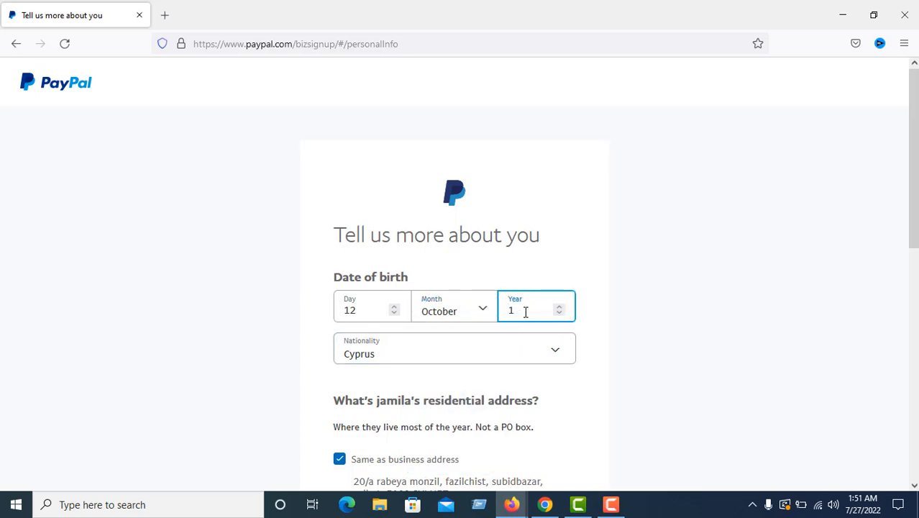
Mark the personal phone as same as business phone and submit the personal details
{"action": "scroll", "coordinate": [759, 232], "scroll_direction": "down", "scroll_amount": 3}
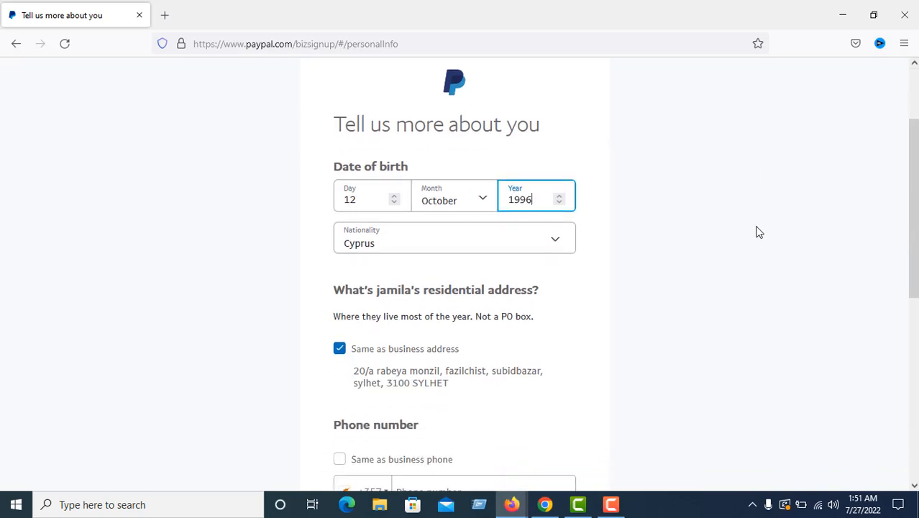
{"action": "scroll", "coordinate": [759, 232], "scroll_direction": "down", "scroll_amount": 3}
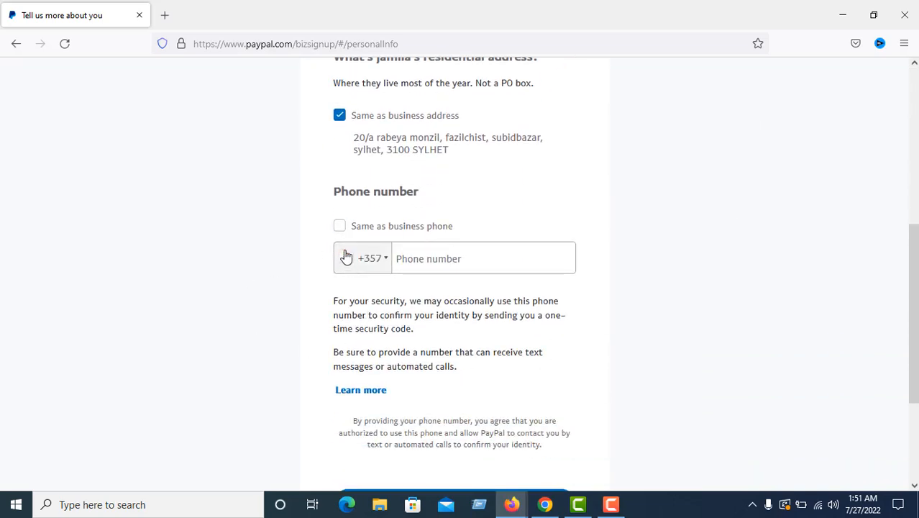
{"action": "left_click", "coordinate": [340, 227]}
{"action": "scroll", "coordinate": [563, 294], "scroll_direction": "down", "scroll_amount": 1}
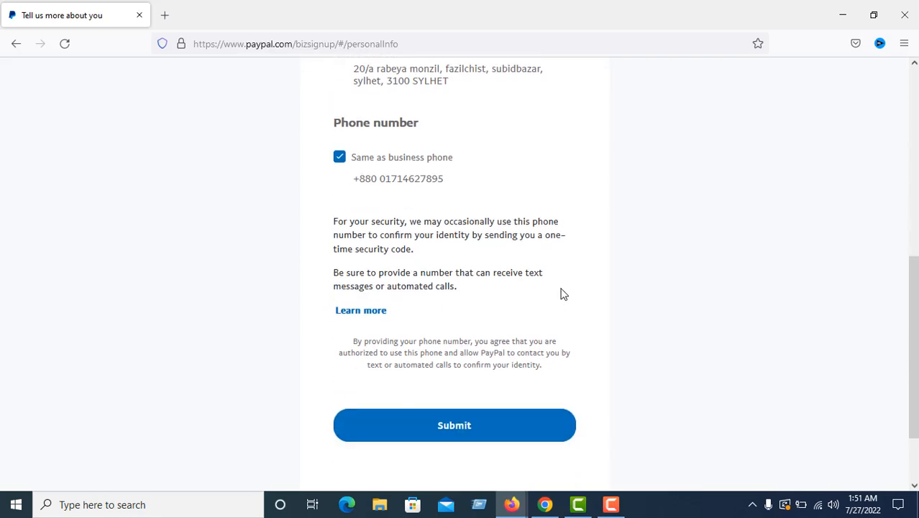
{"action": "left_click", "coordinate": [464, 433]}
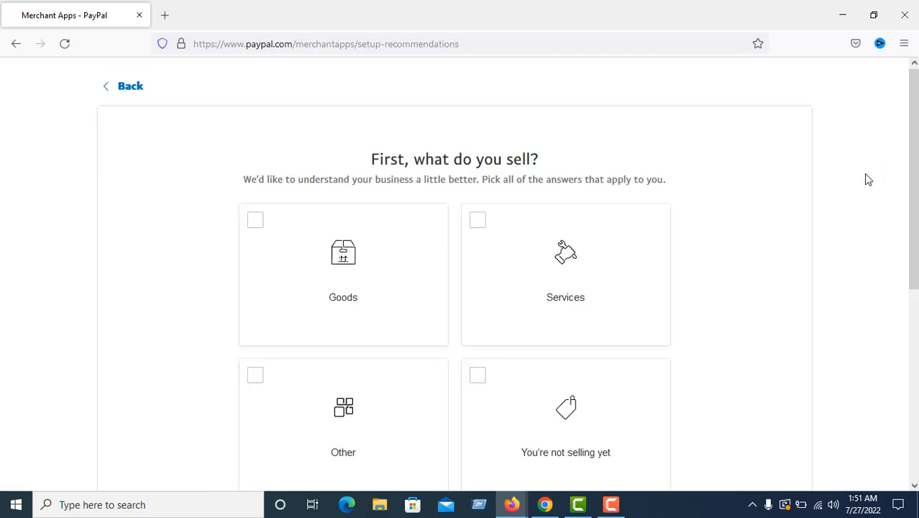
Answer that the business sells Services and move to the next question
{"action": "left_click_drag", "start_coordinate": [917, 170], "coordinate": [915, 267]}
{"action": "left_click", "coordinate": [489, 432]}
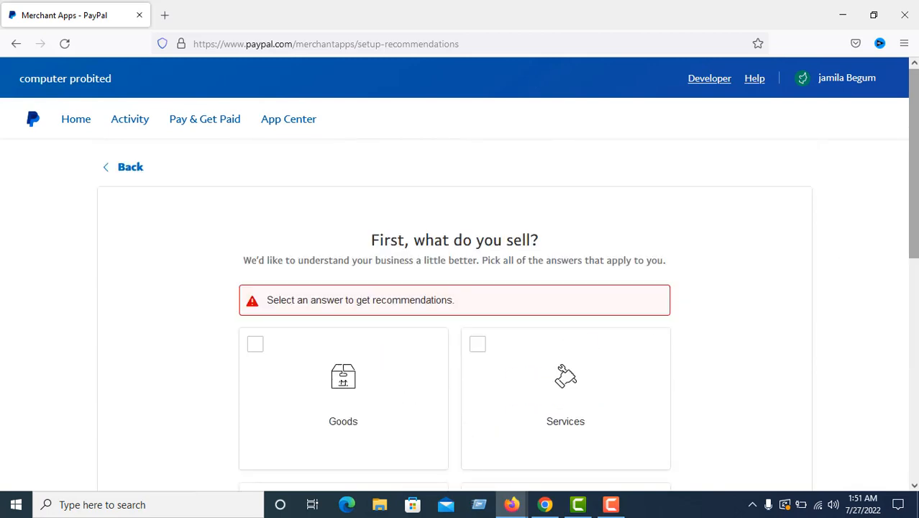
{"action": "left_click_drag", "start_coordinate": [914, 217], "coordinate": [917, 299]}
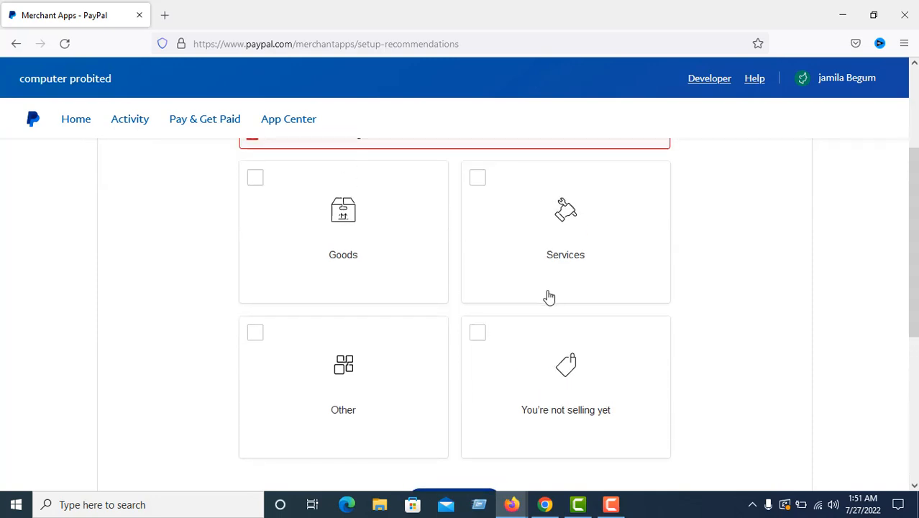
{"action": "left_click", "coordinate": [569, 271]}
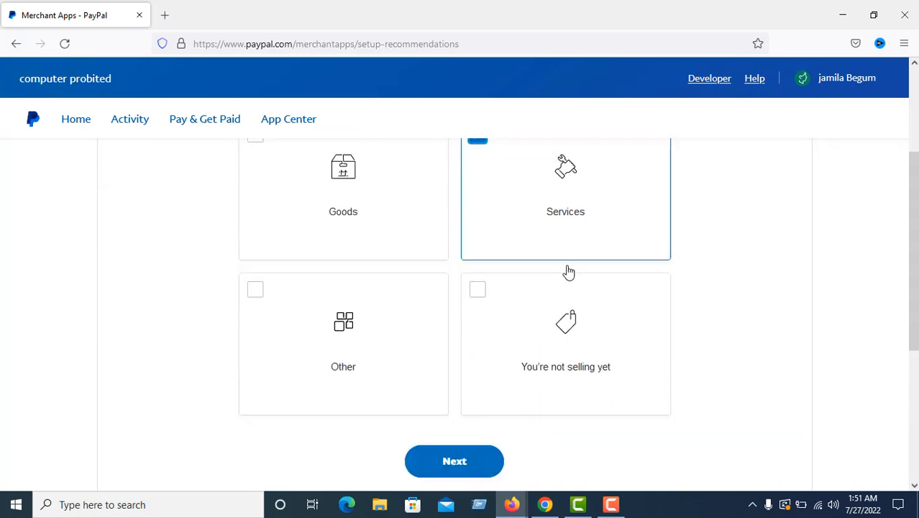
{"action": "left_click", "coordinate": [453, 463]}
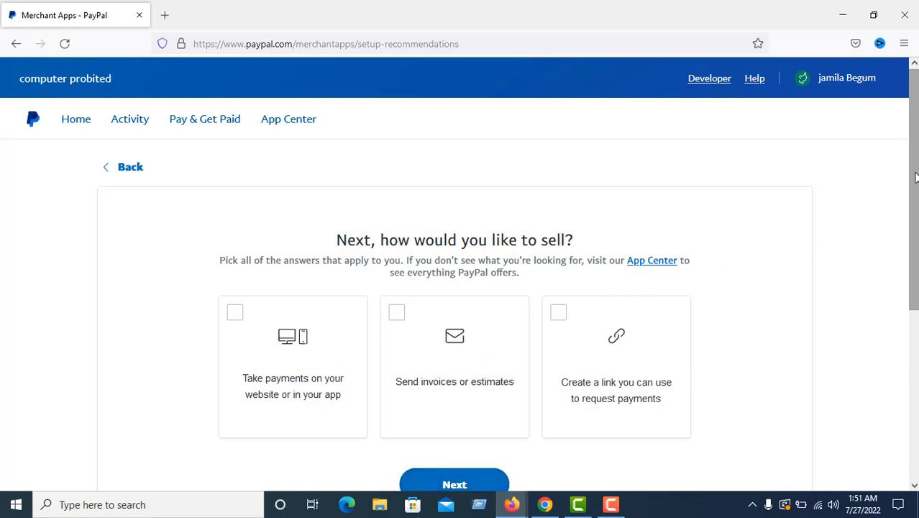
Choose sending invoices or estimates, then finish setup to reach the Home dashboard
{"action": "left_click_drag", "start_coordinate": [916, 177], "coordinate": [917, 247]}
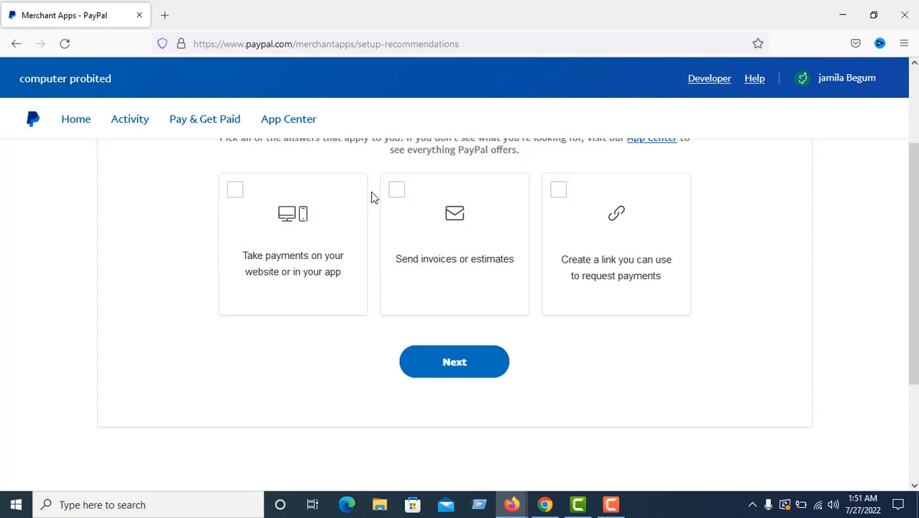
{"action": "left_click", "coordinate": [397, 191]}
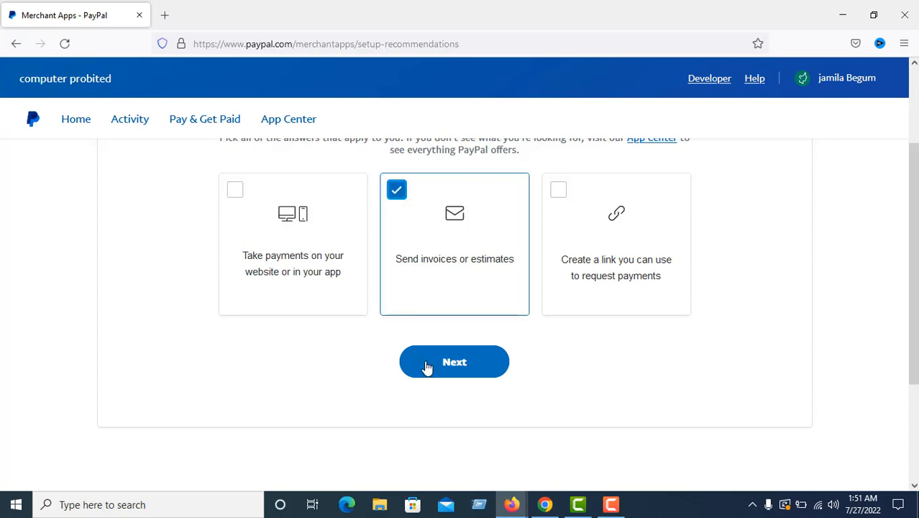
{"action": "left_click", "coordinate": [429, 364]}
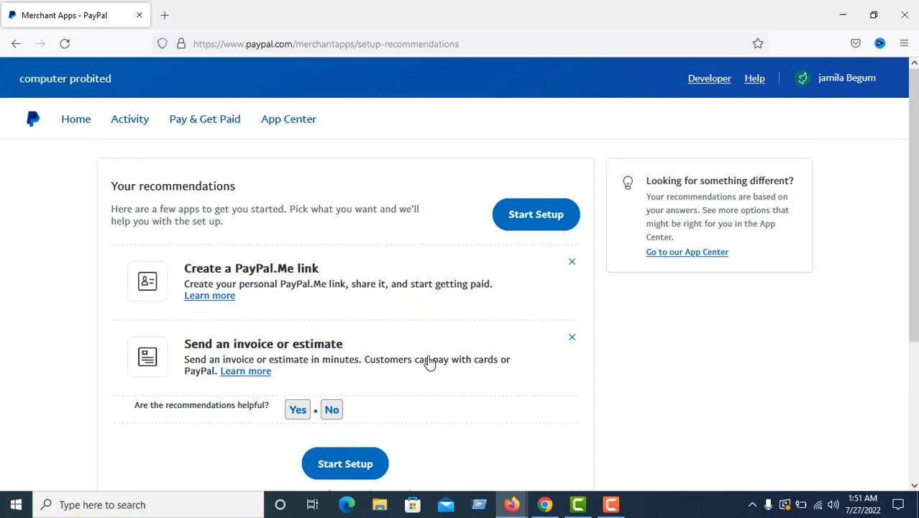
{"action": "left_click", "coordinate": [532, 220]}
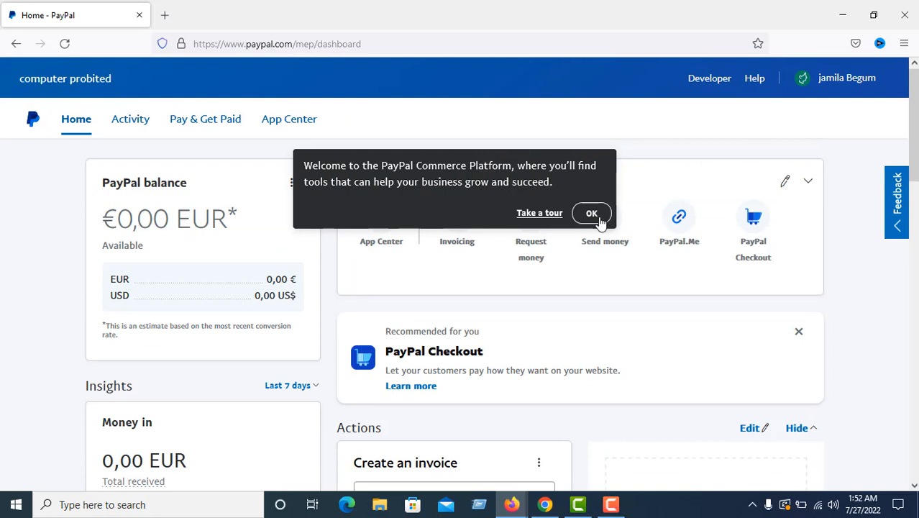
Close the welcome popup and review the Home dashboard's €0,00 EUR balance, quick links and Money in insights
{"action": "left_click", "coordinate": [592, 214]}
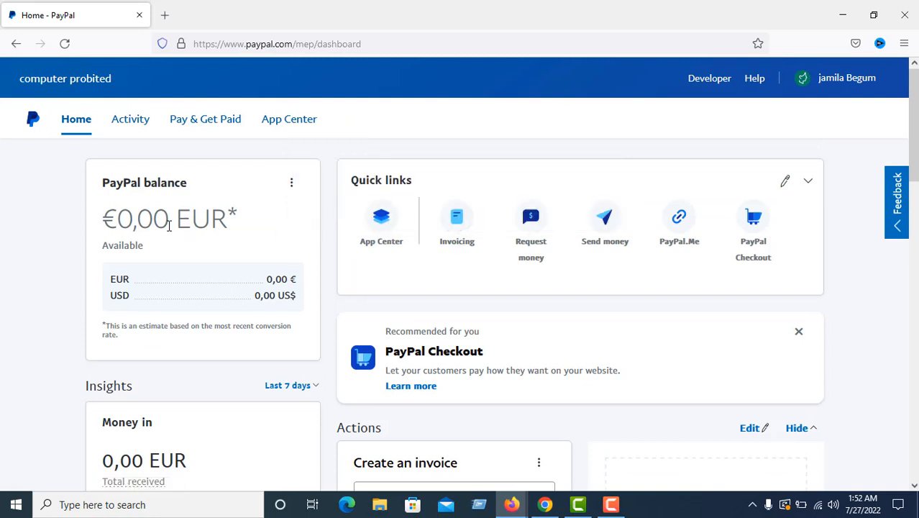
{"action": "scroll", "coordinate": [206, 321], "scroll_direction": "down", "scroll_amount": 2}
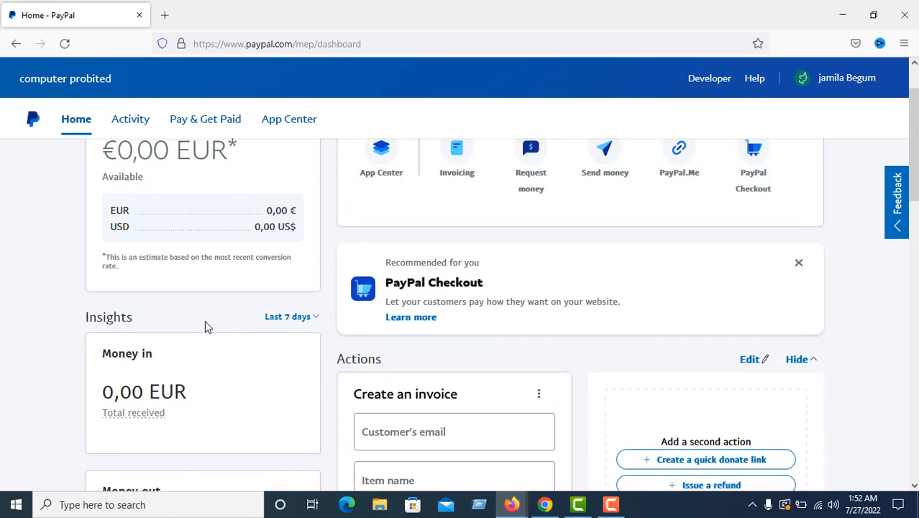
{"action": "scroll", "coordinate": [201, 326], "scroll_direction": "down", "scroll_amount": 2}
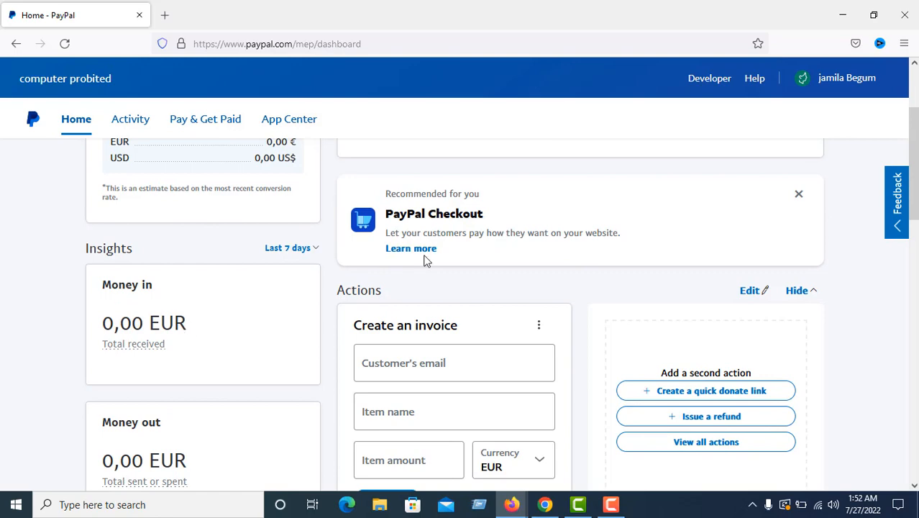
{"action": "left_click_drag", "start_coordinate": [916, 190], "coordinate": [908, 131]}
{"action": "scroll", "coordinate": [916, 225], "scroll_direction": "up", "scroll_amount": 2}
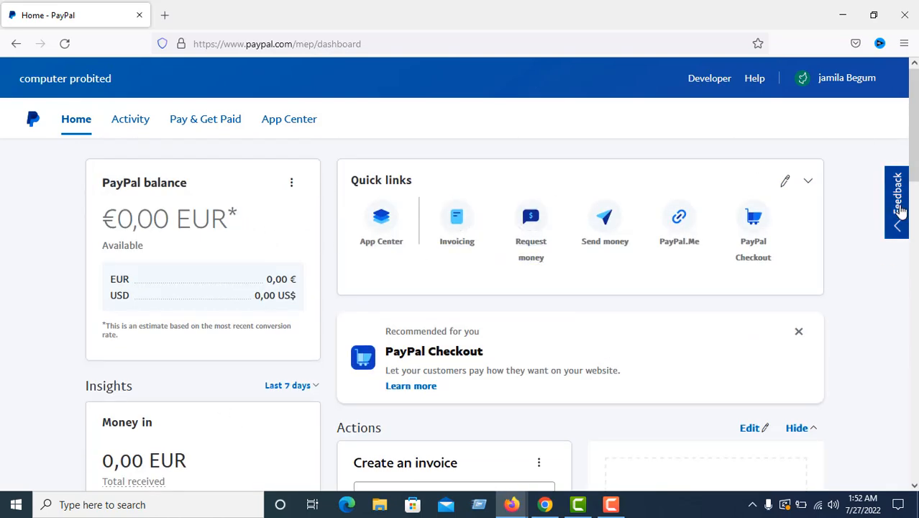
{"action": "left_click_drag", "start_coordinate": [906, 216], "coordinate": [910, 267]}
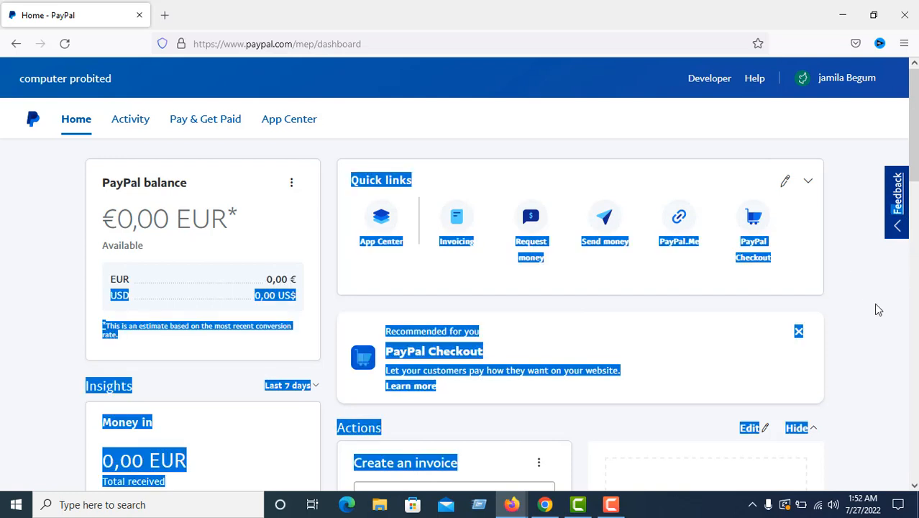